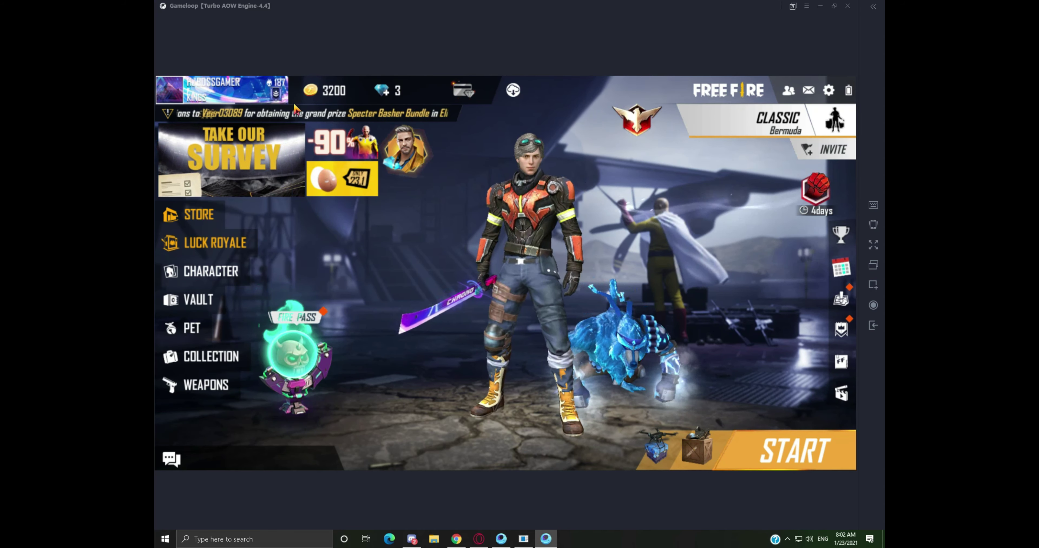
Open the game settings and try Ultra graphics with Very Bright brightness and High FPS, cancelling the high-performance suggestion
left_click(208, 89)
left_click(827, 91)
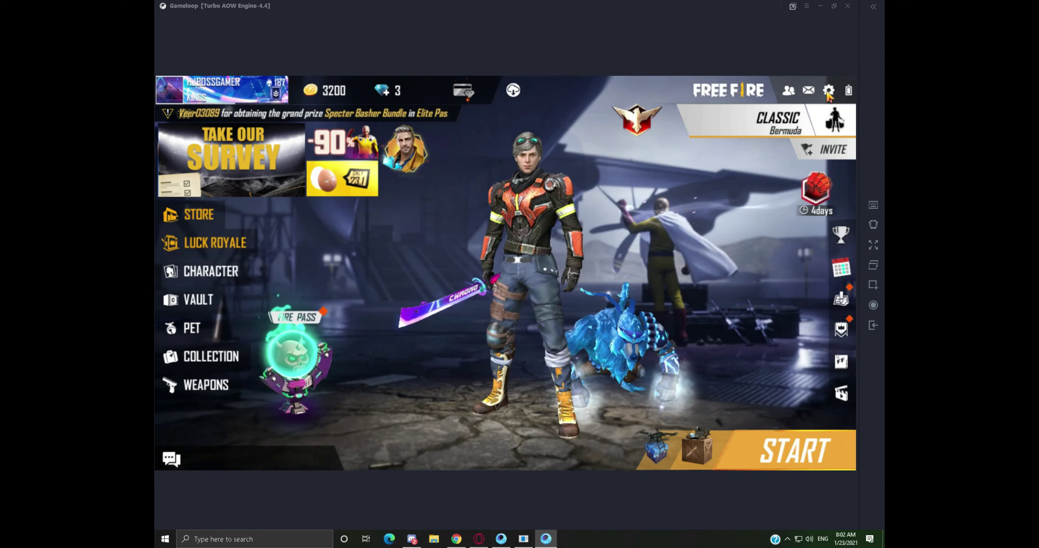
left_click(828, 91)
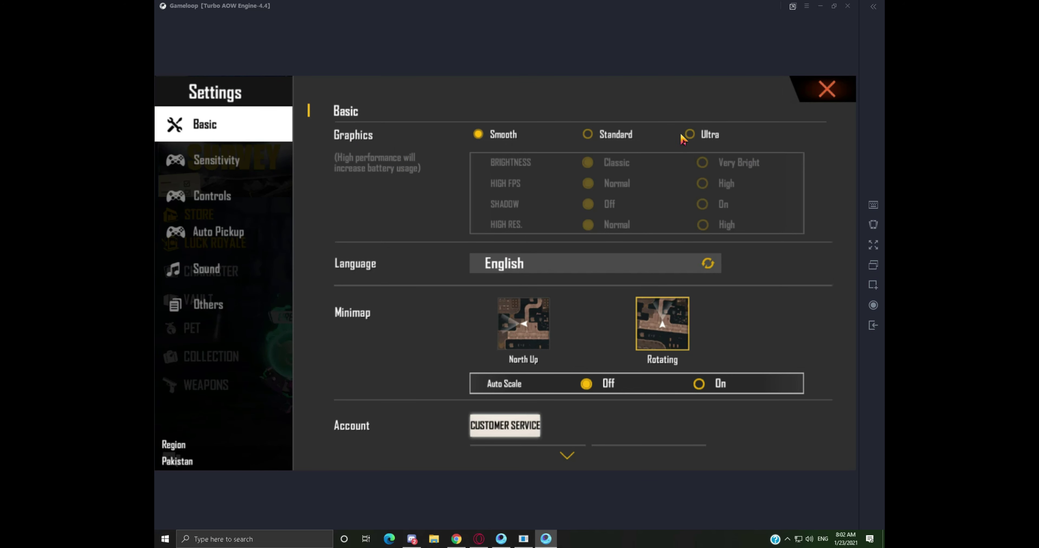
left_click(689, 135)
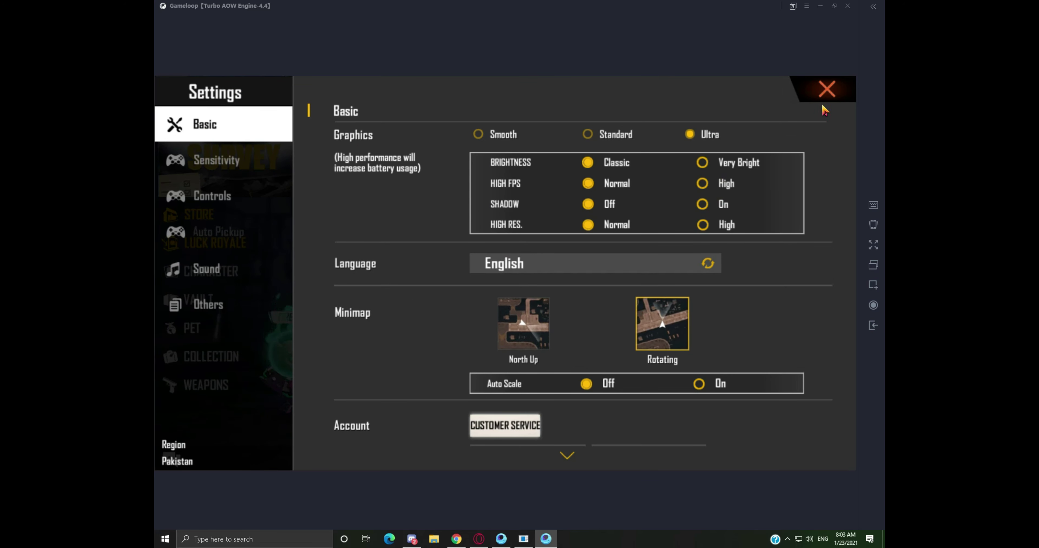
left_click(700, 163)
left_click(702, 183)
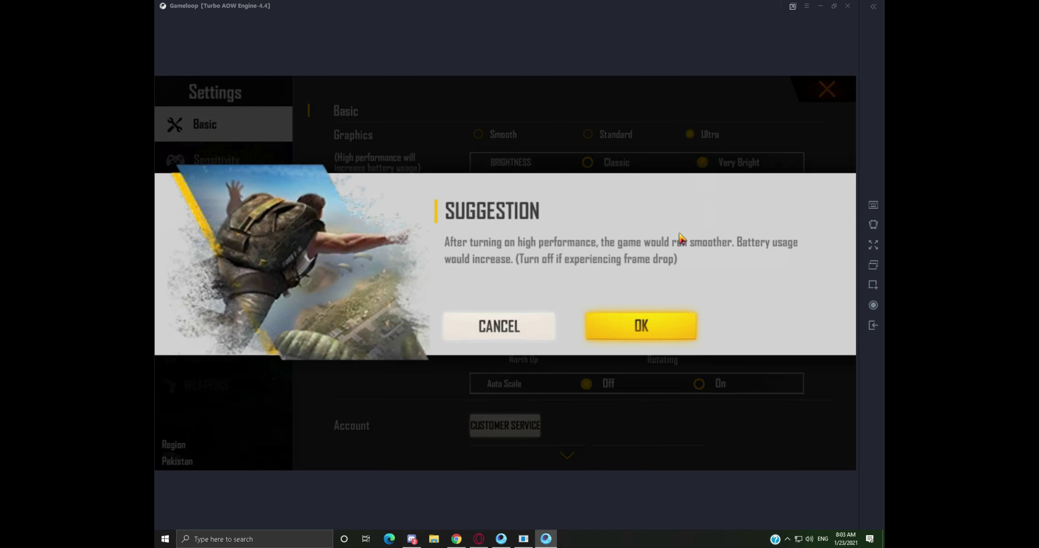
left_click(502, 328)
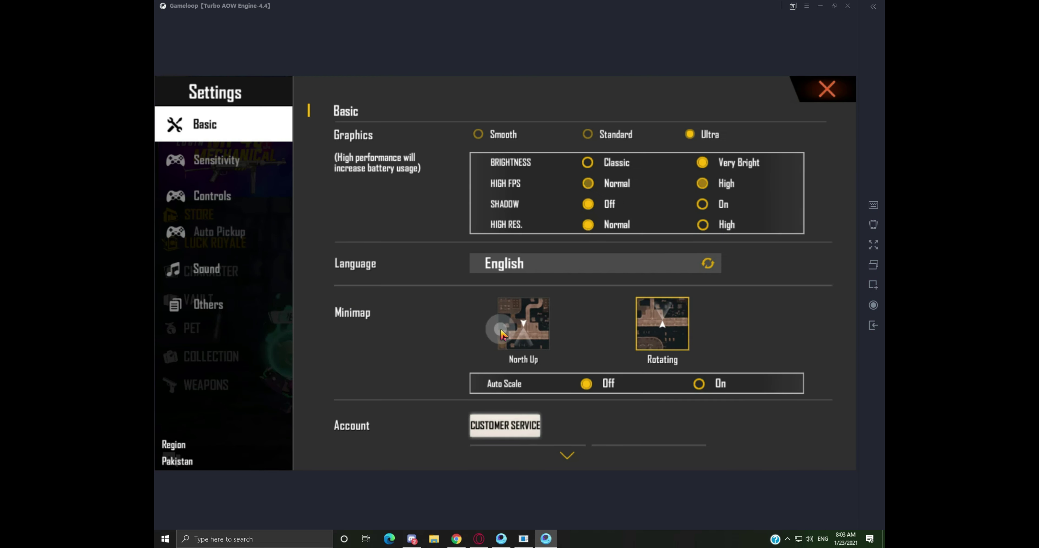
Return the brightness to Classic and the graphics quality to Smooth, and close the settings
left_click(588, 163)
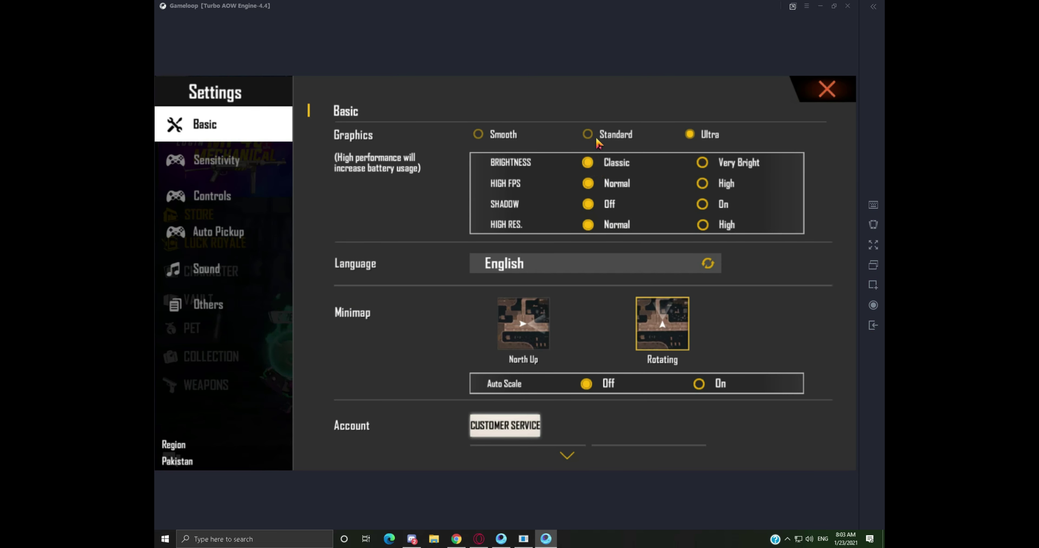
left_click(589, 134)
left_click(499, 136)
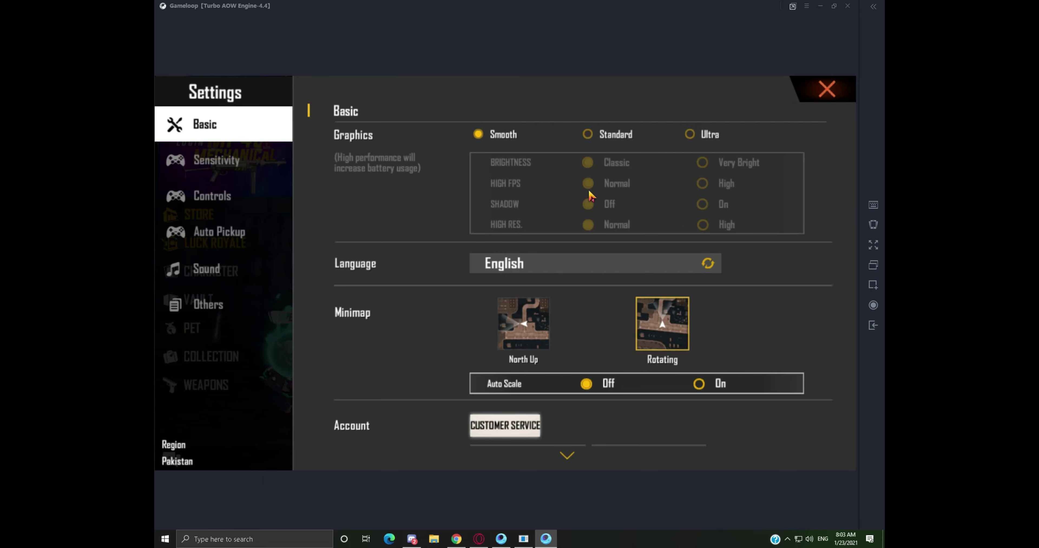
scroll(597, 334, "down", 3)
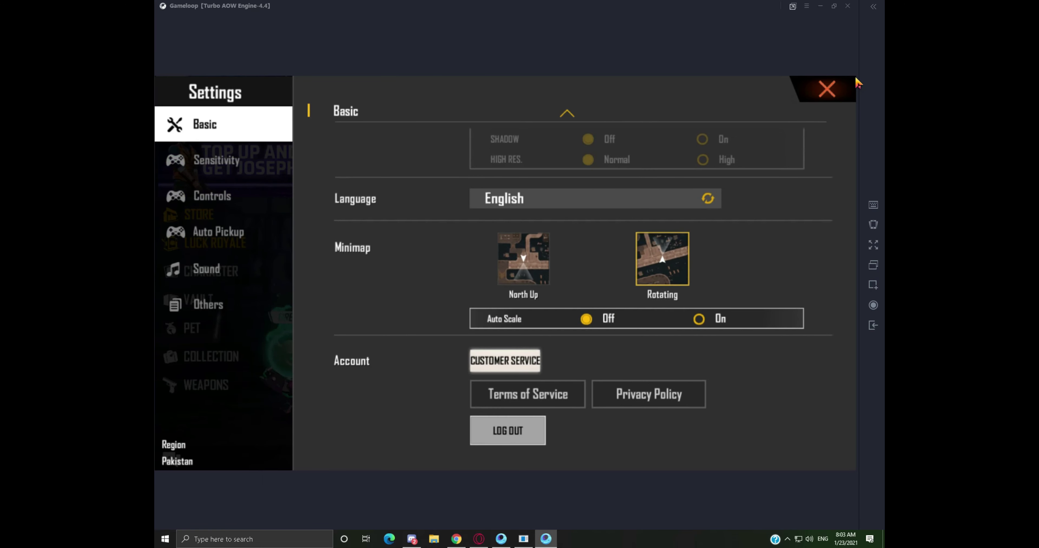
left_click(841, 90)
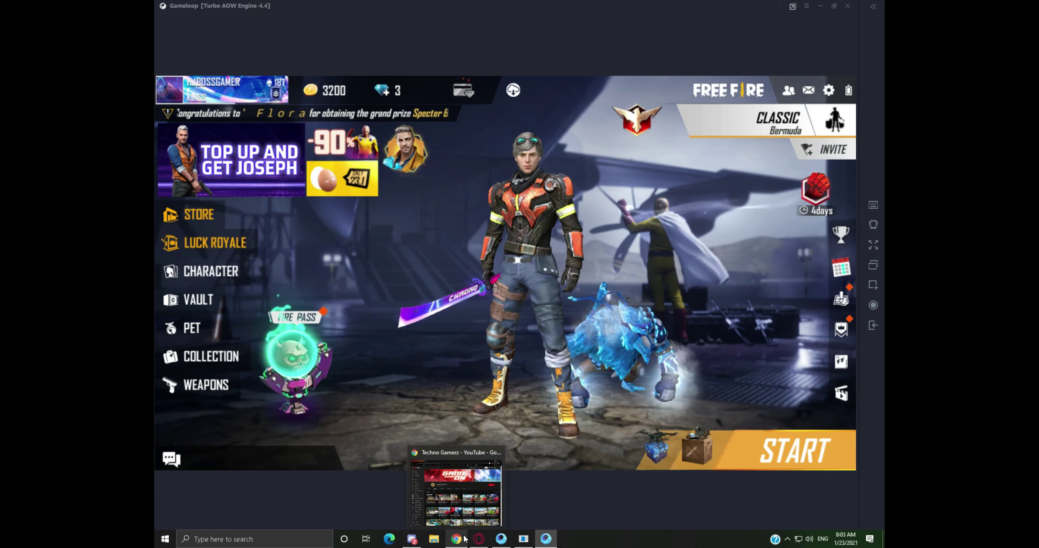
Switch to the Opera GX browser, search for GAMELOOP in a new tab and open the gameloop.com result
left_click(477, 540)
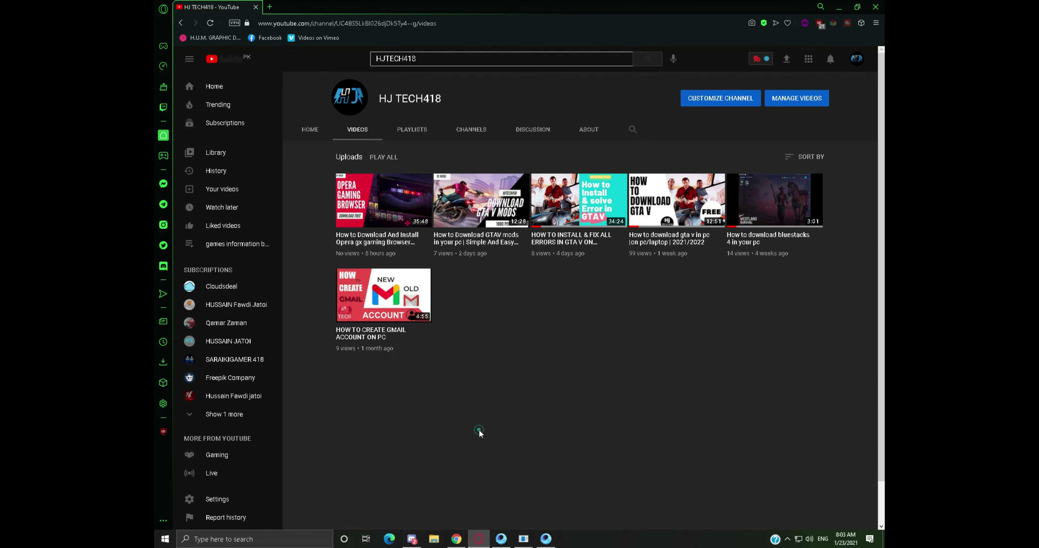
right_click(558, 341)
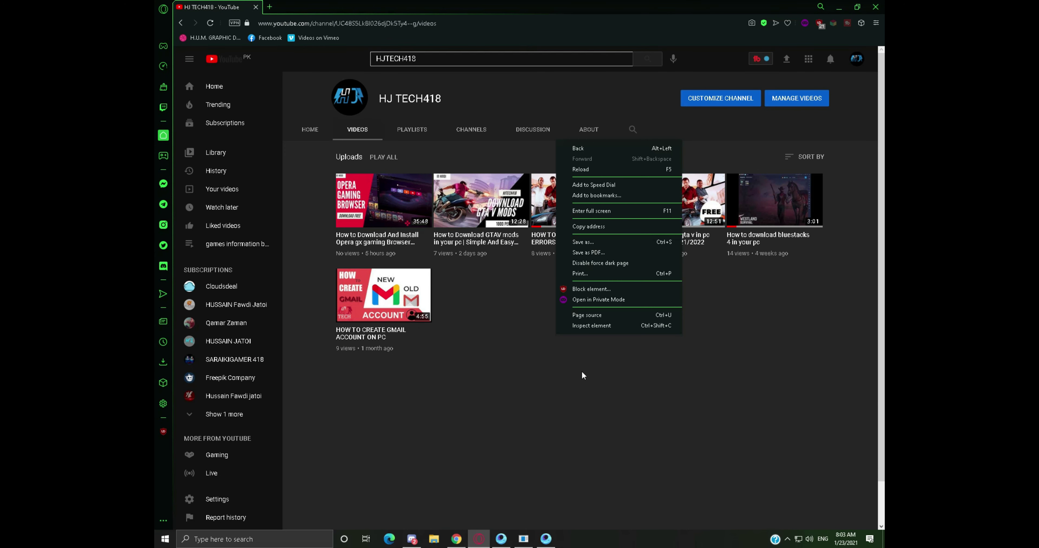
left_click(510, 377)
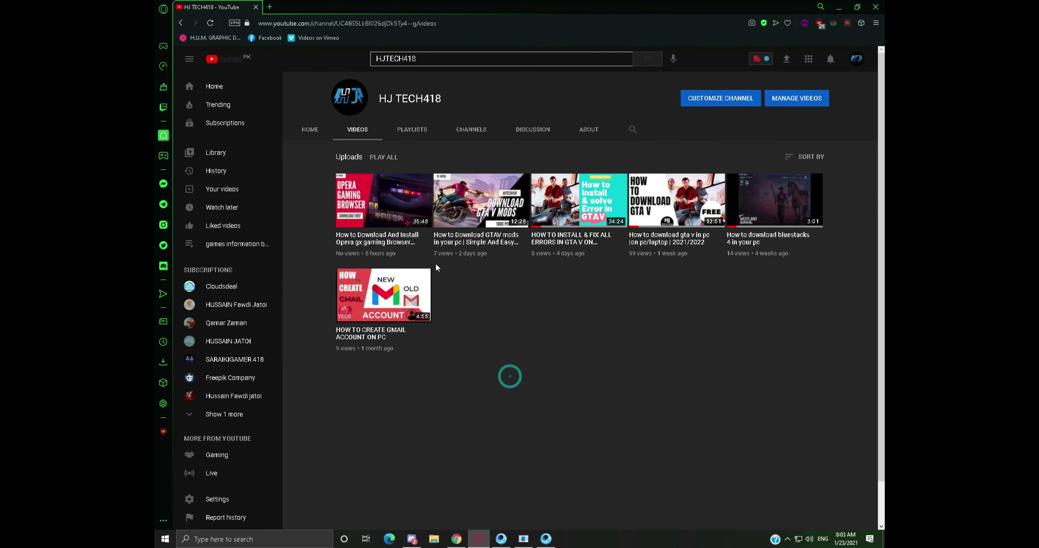
left_click(270, 7)
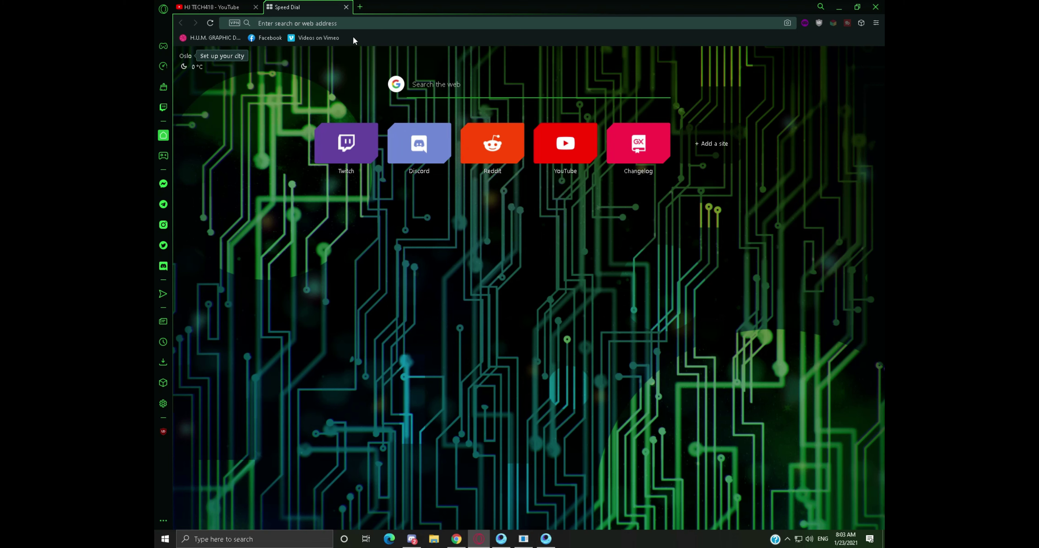
left_click(352, 27)
type("GAMELOOP")
key("Return")
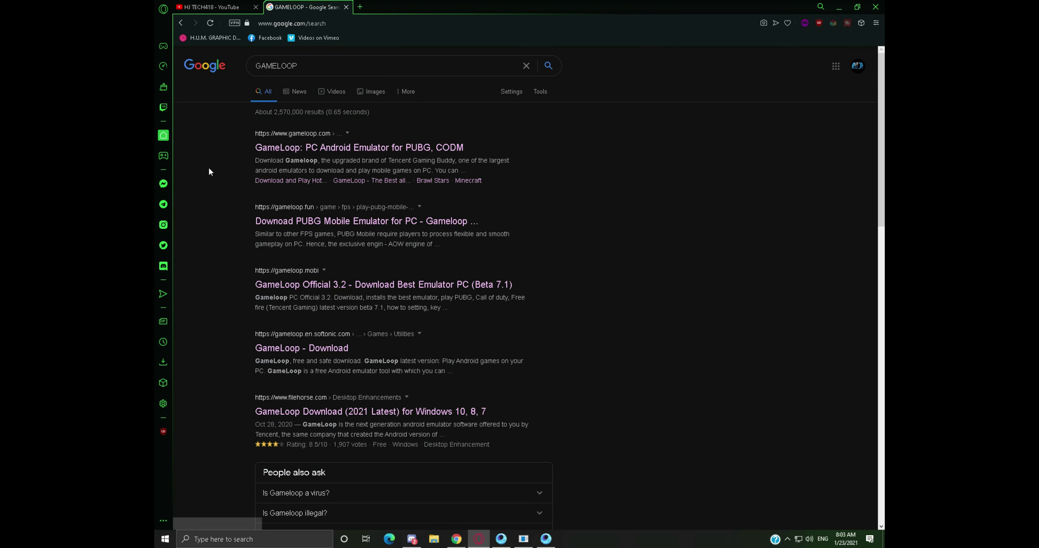
left_click(368, 152)
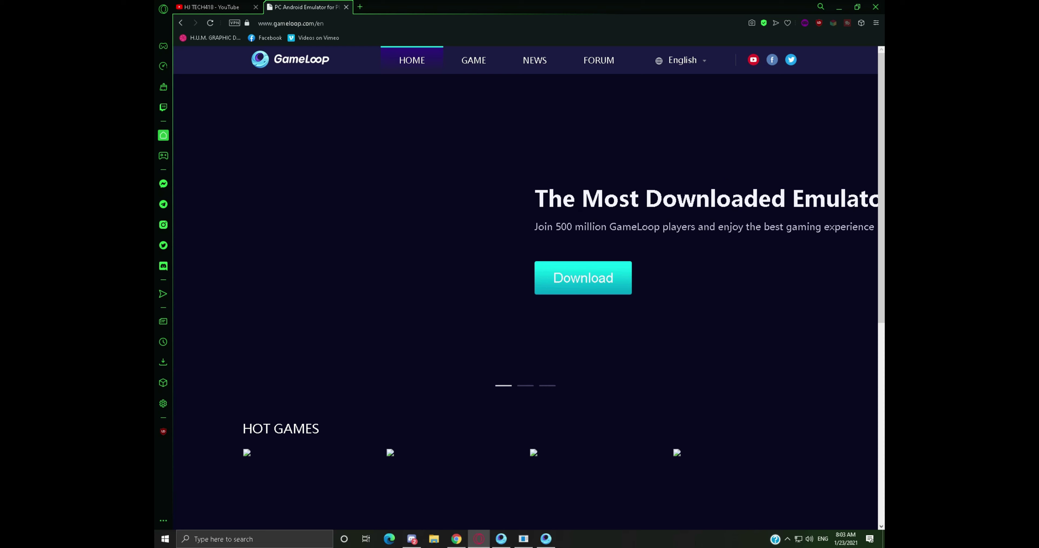
Examine the GameLoop home page, including its hot games section and the three banner slides
scroll(730, 260, "down", 4)
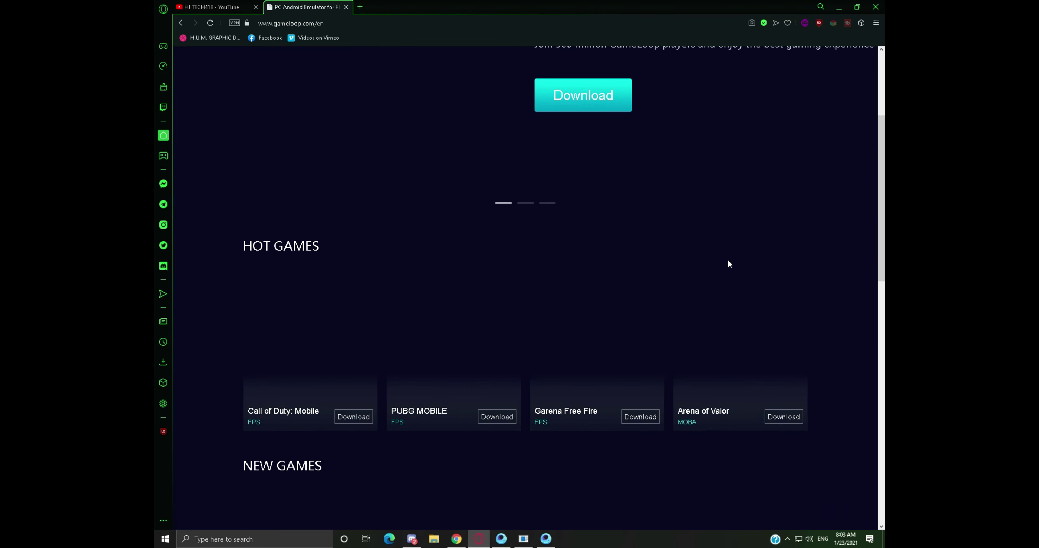
scroll(730, 260, "up", 4)
scroll(700, 251, "down", 1)
scroll(693, 257, "up", 1)
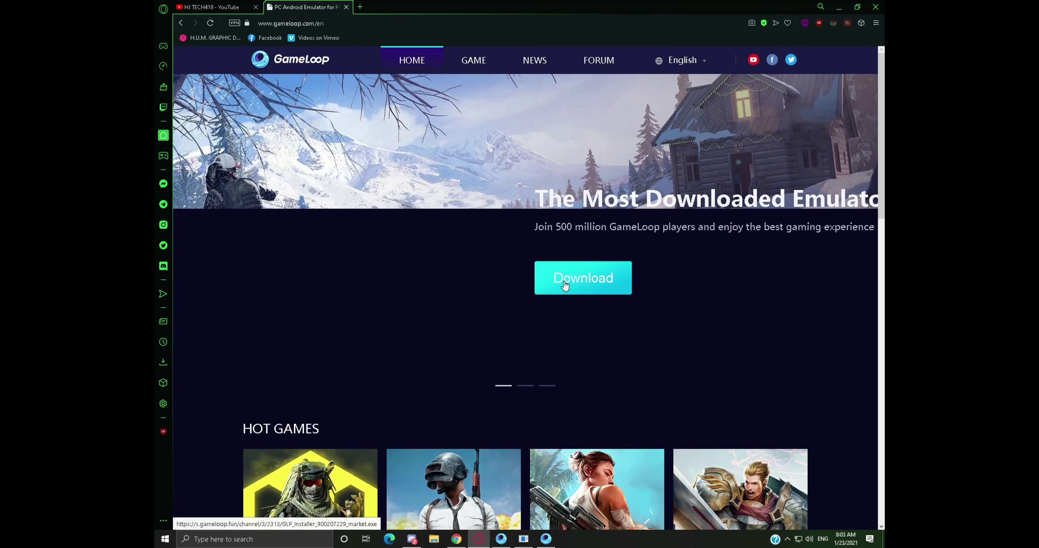
left_click(524, 388)
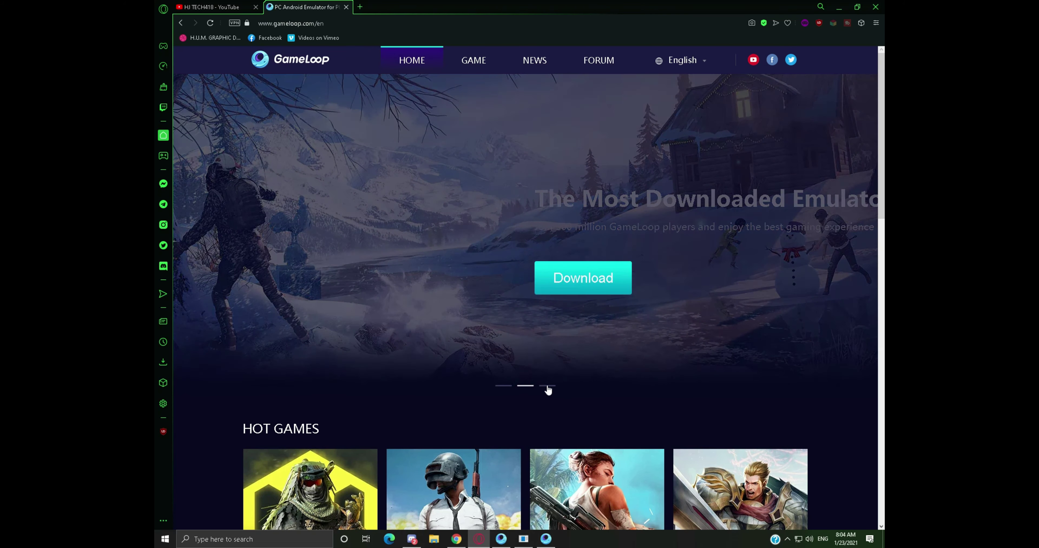
left_click(555, 386)
triple_click(504, 387)
left_click(500, 386)
left_click(647, 399)
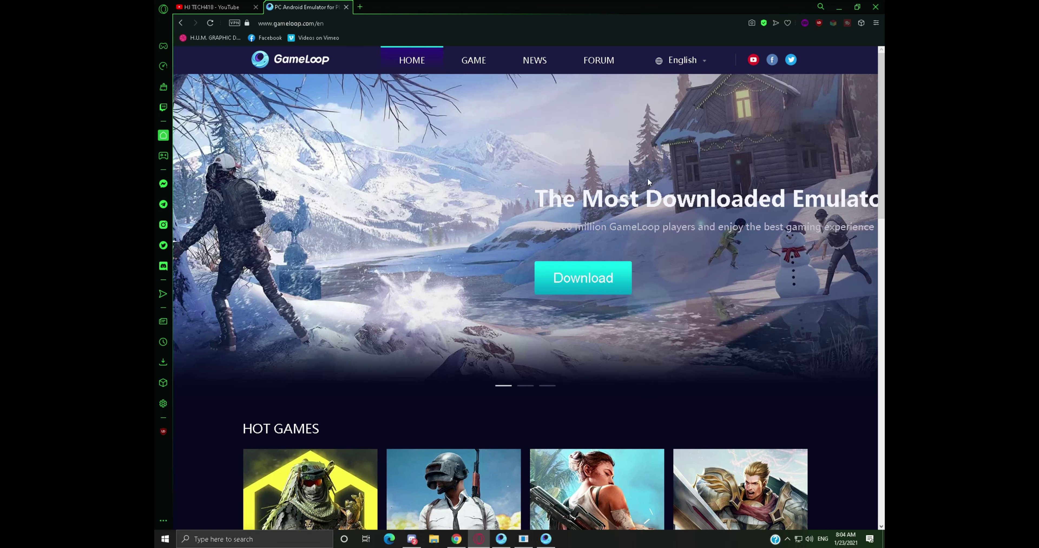
Download the GameLoop installer and save it as GLP_Installer_900206787_market in the Downloads folder
left_click(615, 278)
right_click(564, 277)
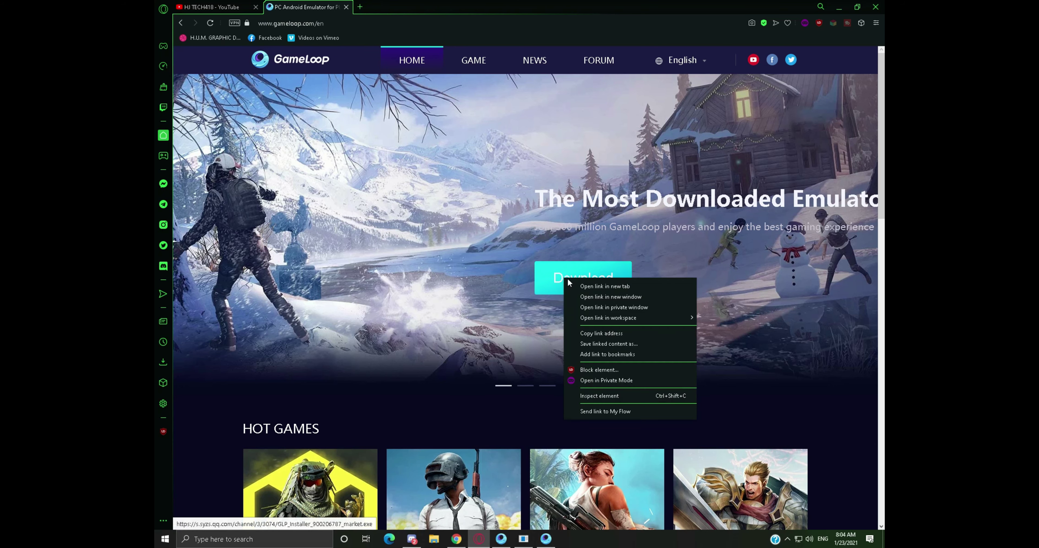
left_click(514, 407)
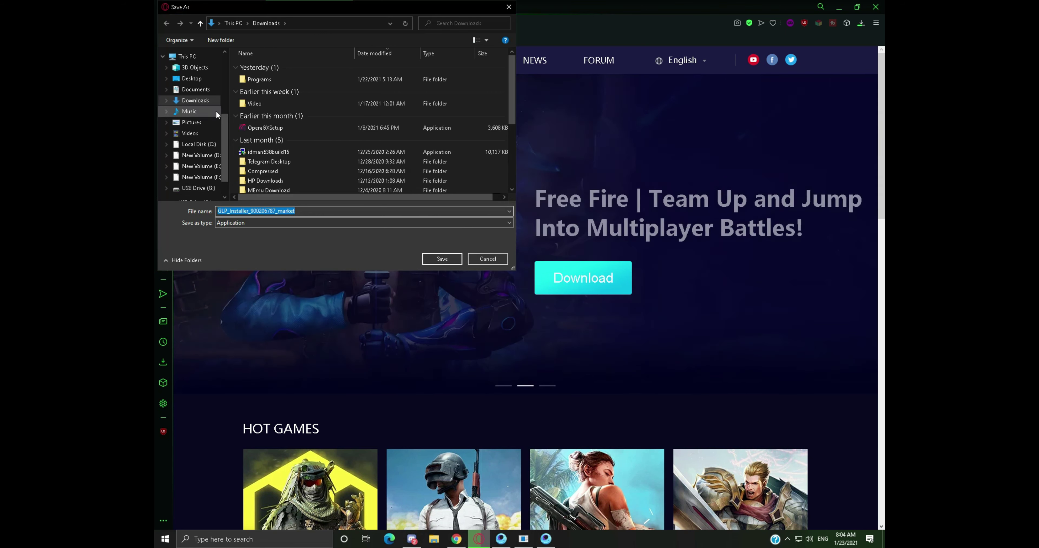
scroll(228, 137, "up", 5)
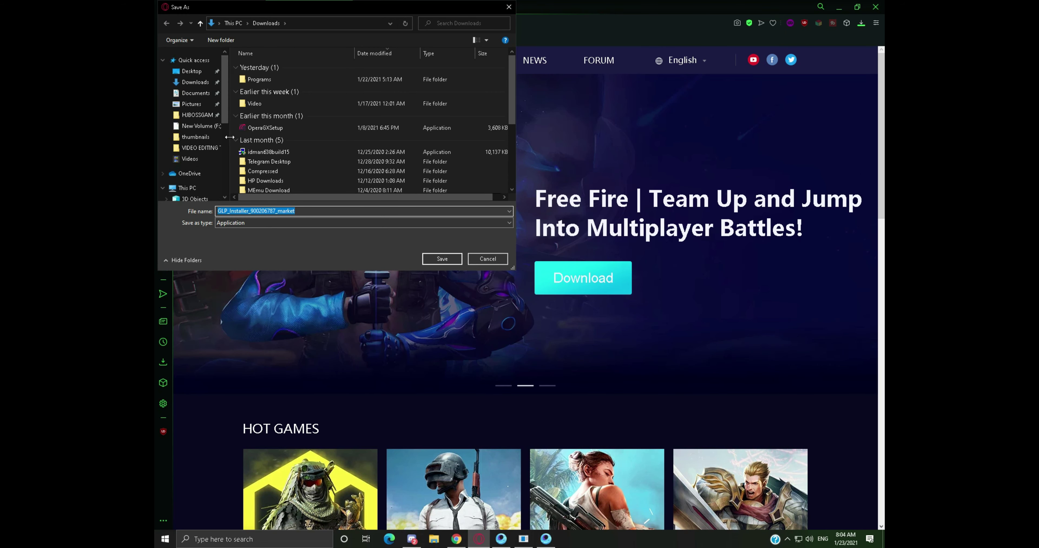
scroll(375, 126, "down", 4)
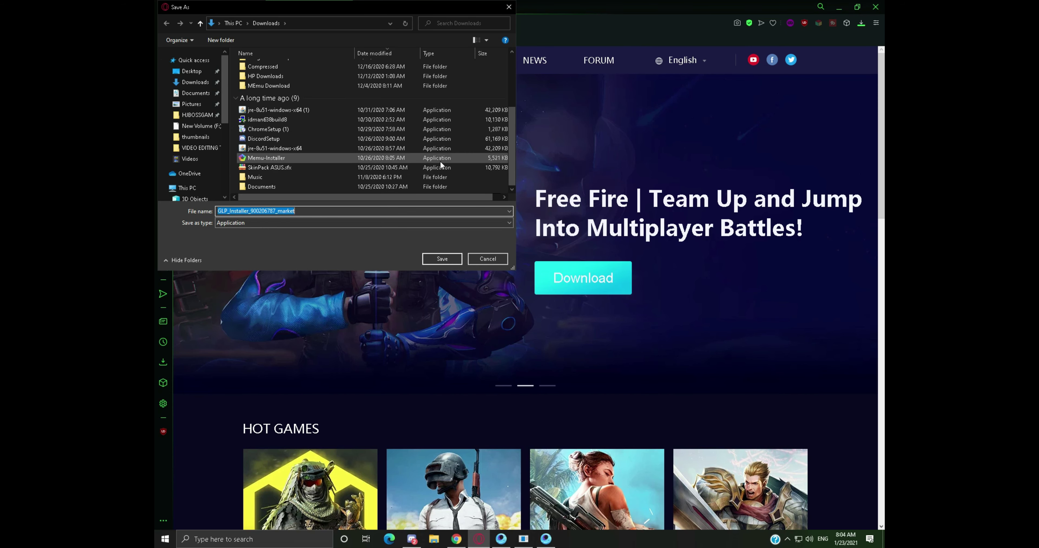
scroll(439, 165, "up", 4)
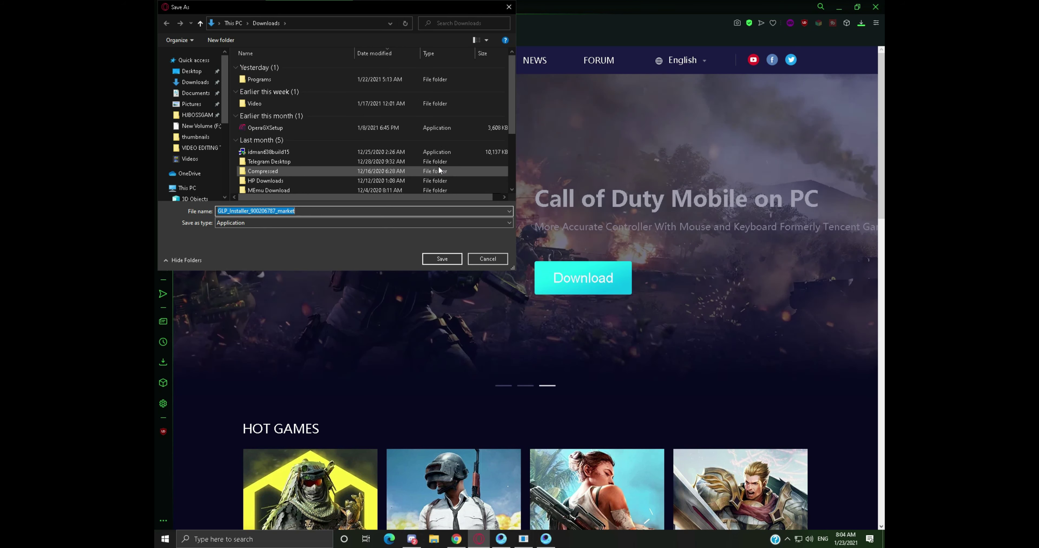
left_click(447, 258)
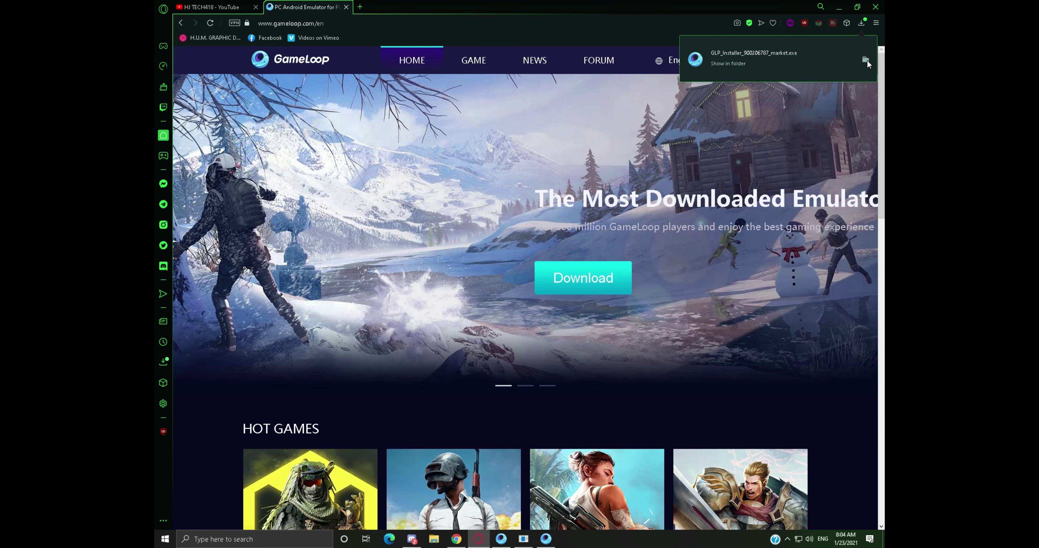
Show the downloaded GLP_Installer_900206787_market file in its folder, run it and start GameLoop with Shortcuts enabled
left_click(866, 61)
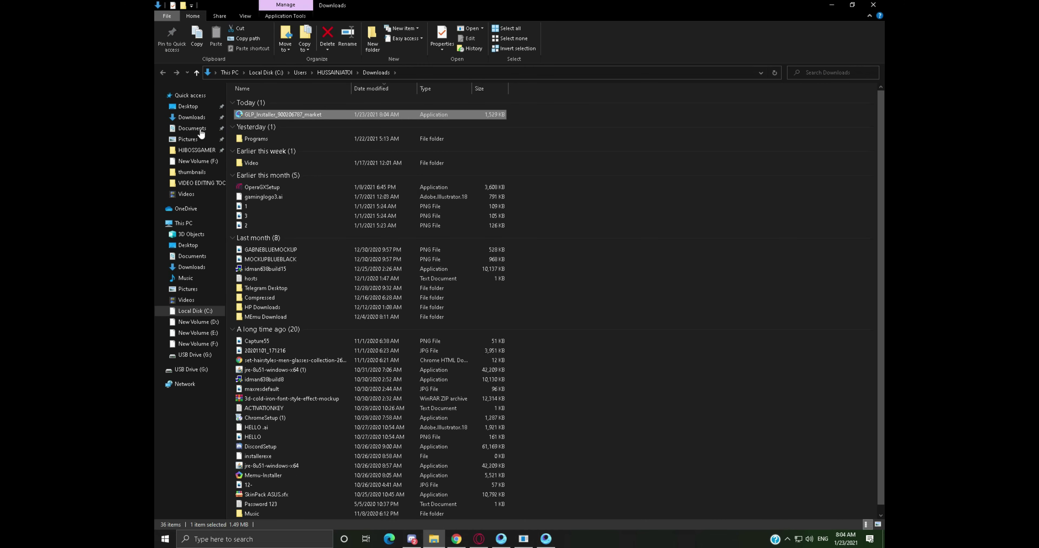
double_click(277, 116)
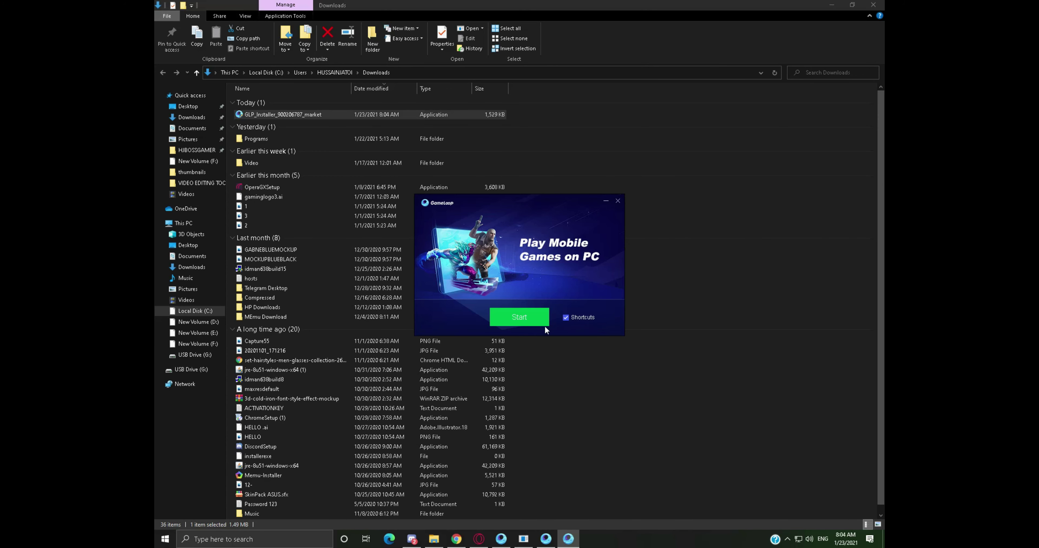
left_click(524, 317)
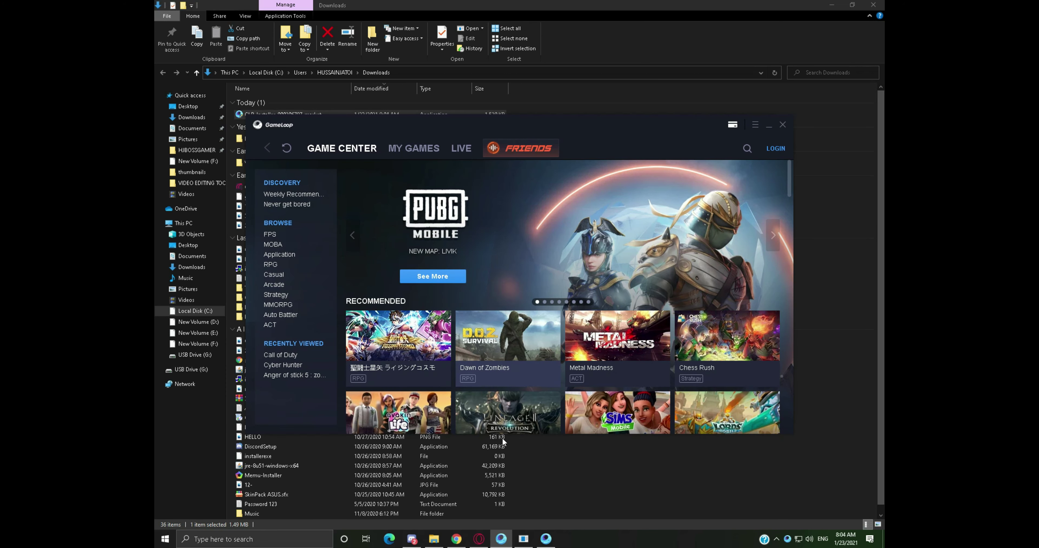
Minimize the File Explorer, browser and game windows so only GameLoop stays open over the desktop
left_click(501, 541)
left_click(501, 540)
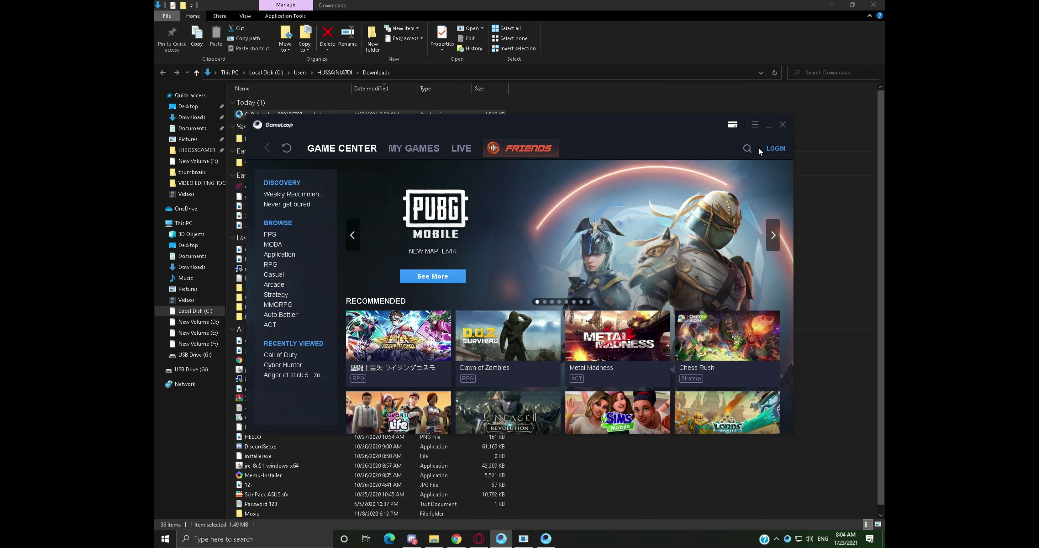
left_click(837, 6)
left_click(831, 5)
left_click(820, 6)
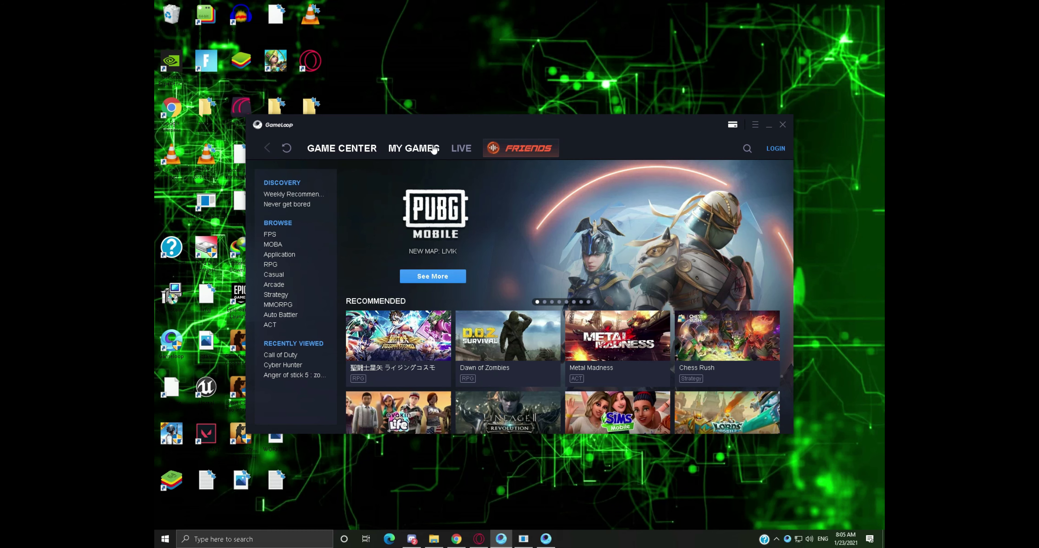
Browse the recommended games in GameLoop's Game Center and show the installed games in My Games
left_click(419, 148)
left_click(346, 150)
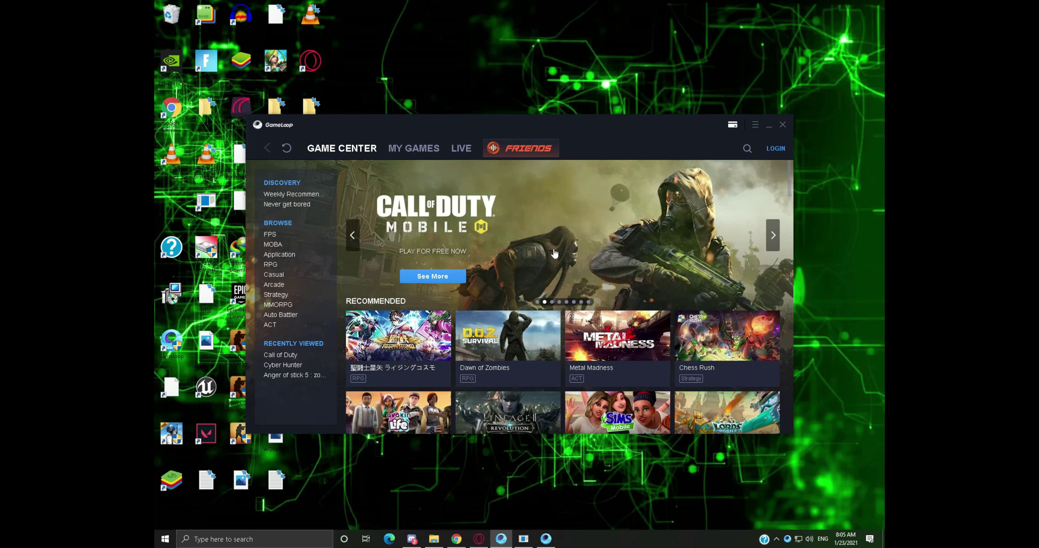
scroll(552, 255, "down", 5)
scroll(553, 255, "up", 3)
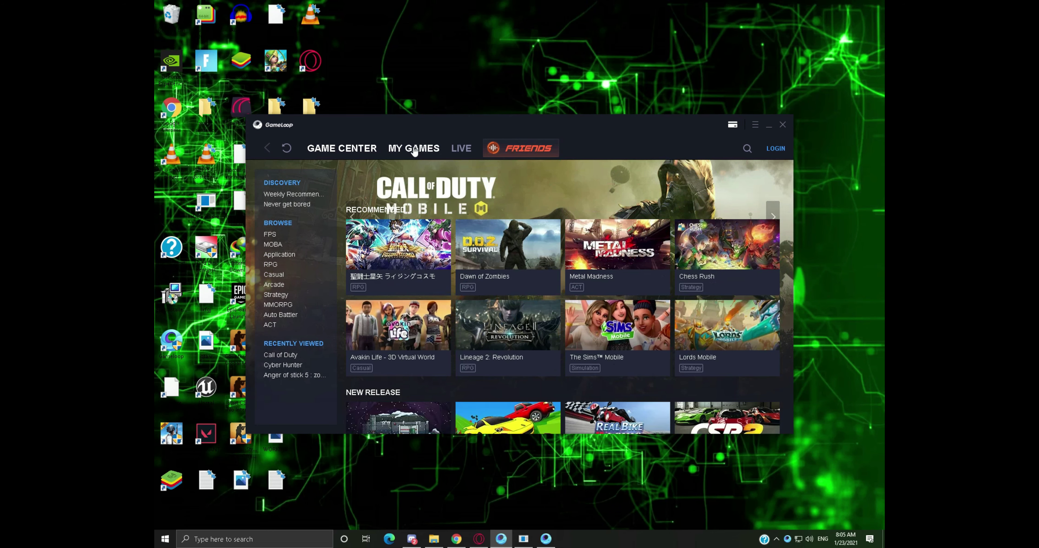
left_click(414, 148)
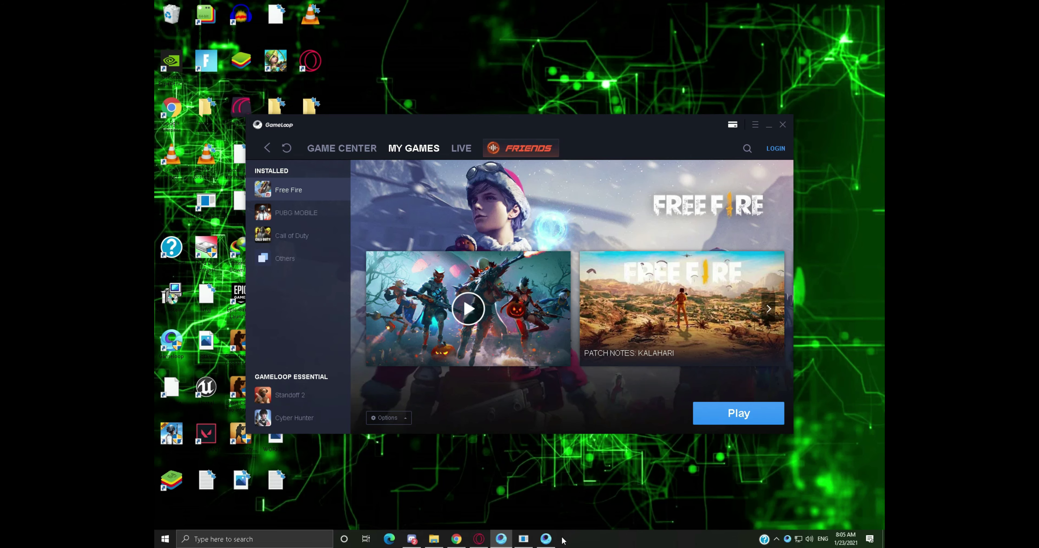
Review Free Fire's Sensitivity, Controls, Auto Pickup, Others and Basic settings, close them and minimize the game
left_click(546, 539)
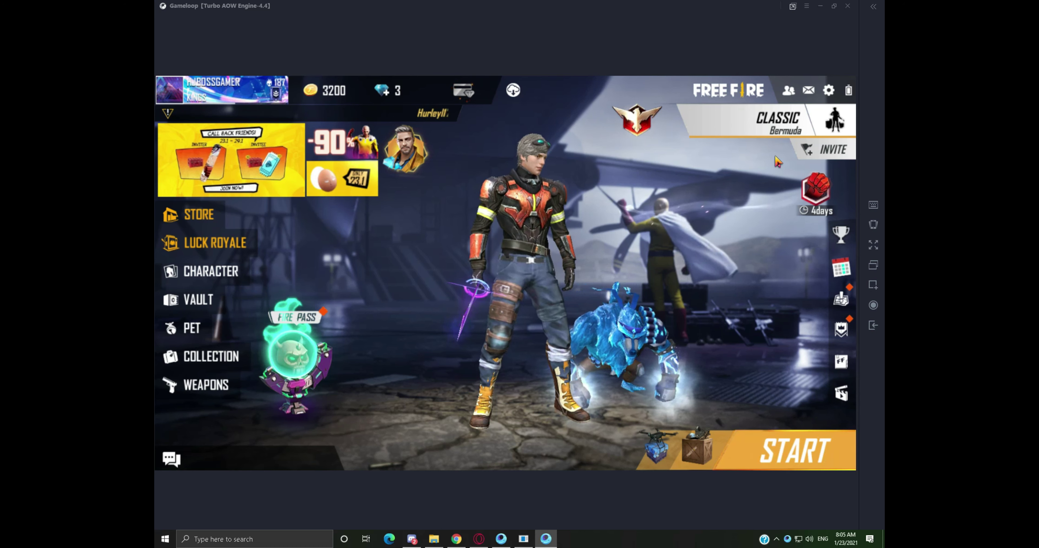
left_click(828, 89)
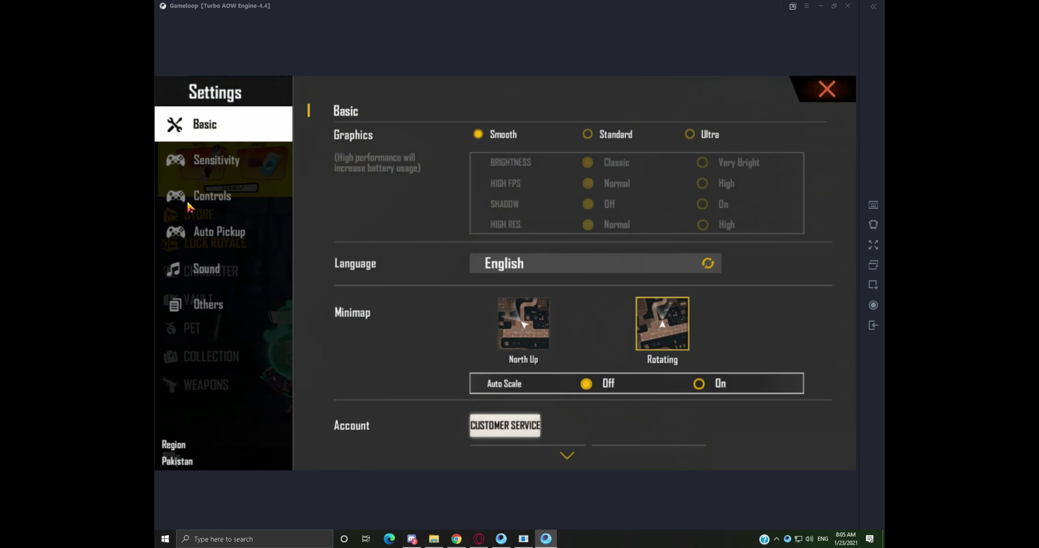
left_click(214, 161)
left_click(220, 197)
left_click(216, 233)
left_click(210, 309)
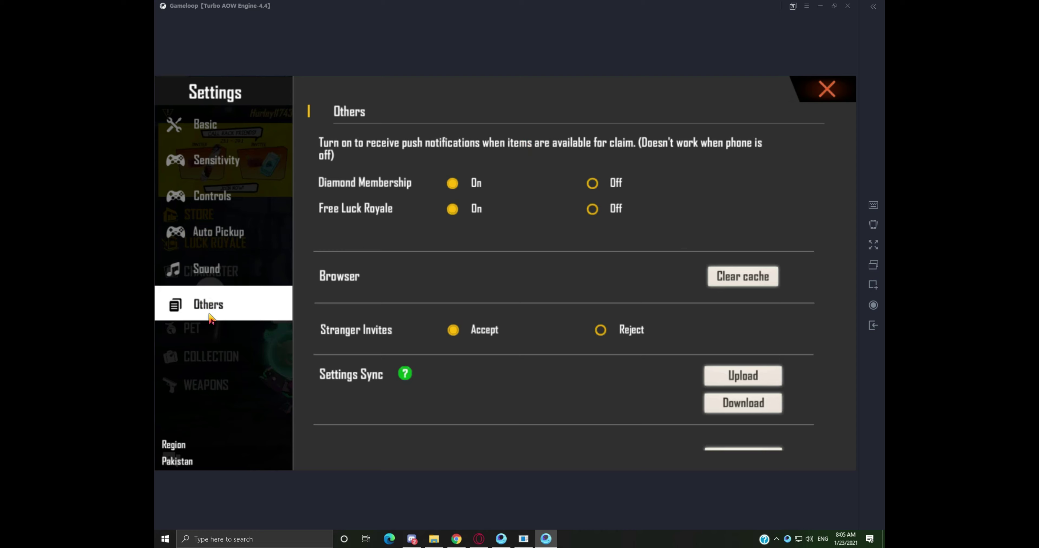
left_click(207, 128)
left_click(826, 88)
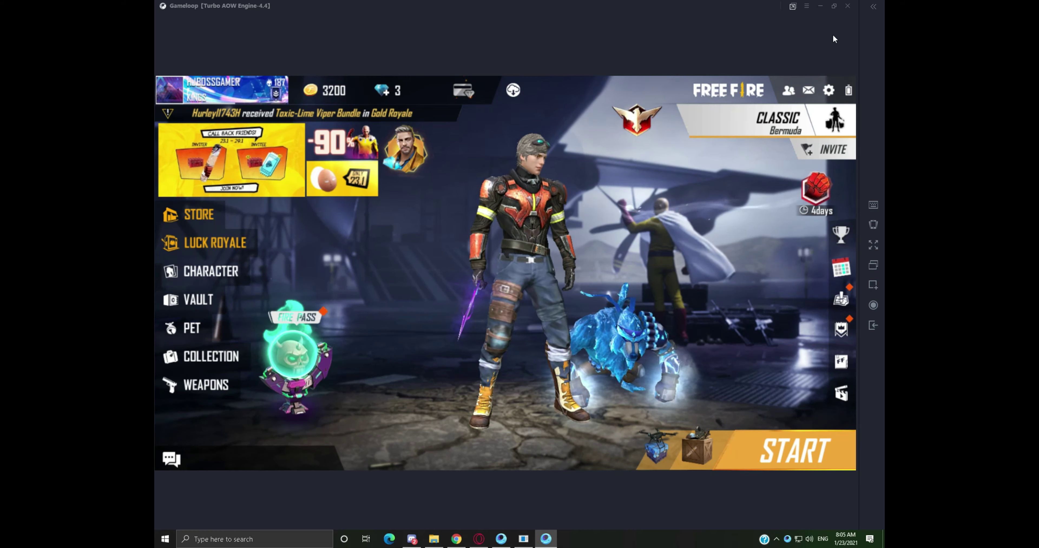
left_click(822, 8)
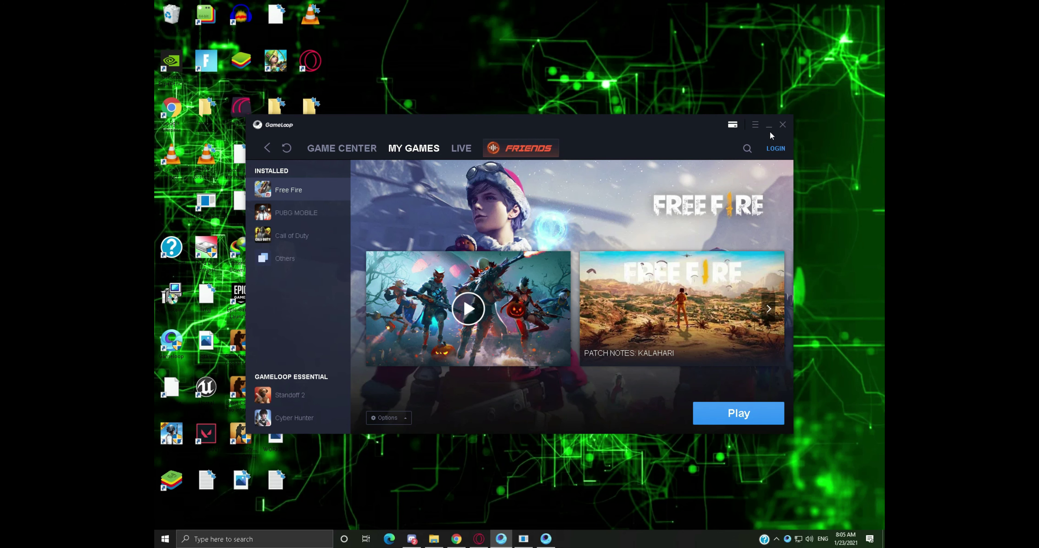
Move the GameLoop window higher on the desktop and view the new games on the GameLoop website in Opera
left_click_drag(662, 125, 670, 80)
left_click_drag(346, 80, 397, 80)
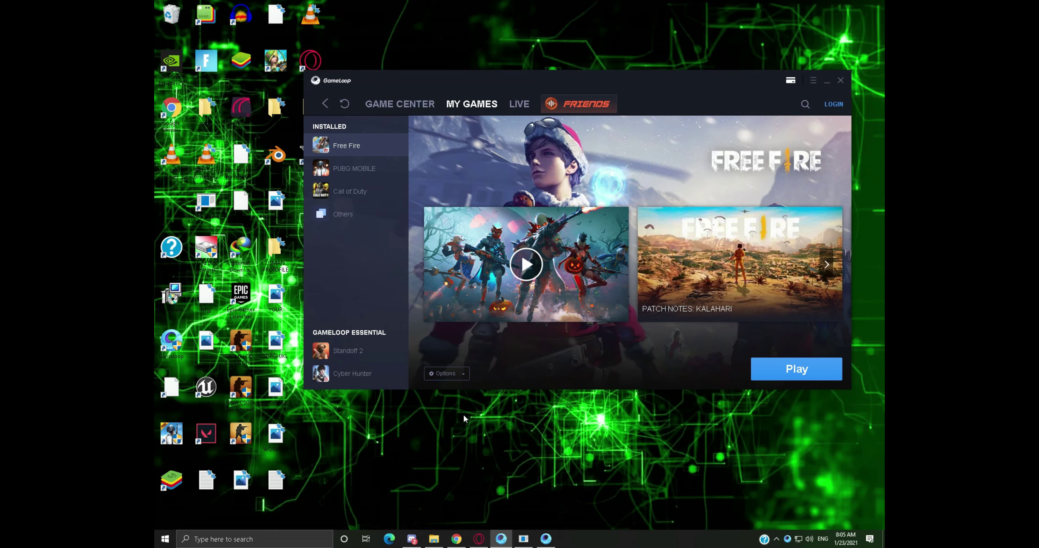
left_click(480, 539)
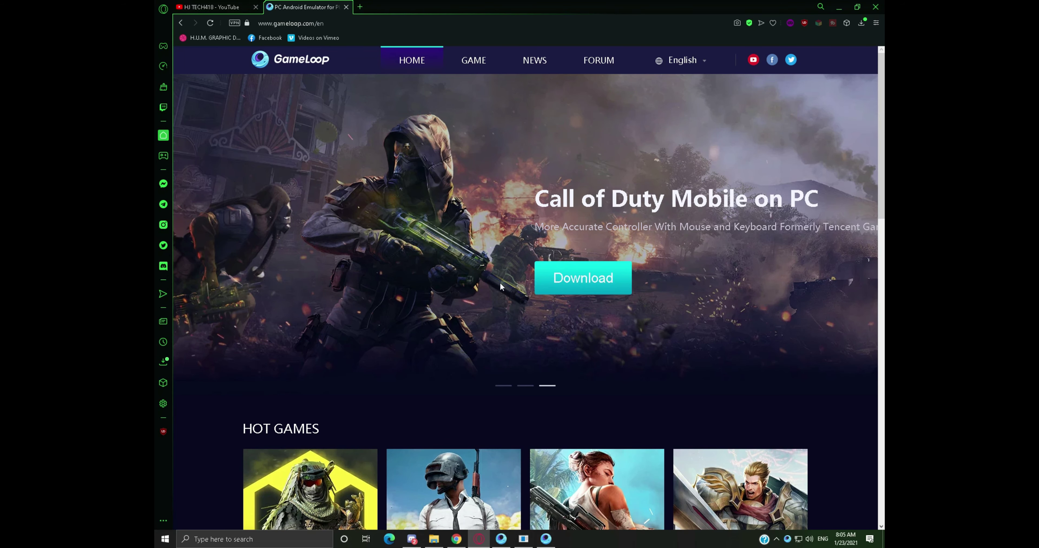
scroll(500, 282, "down", 8)
scroll(643, 334, "down", 2)
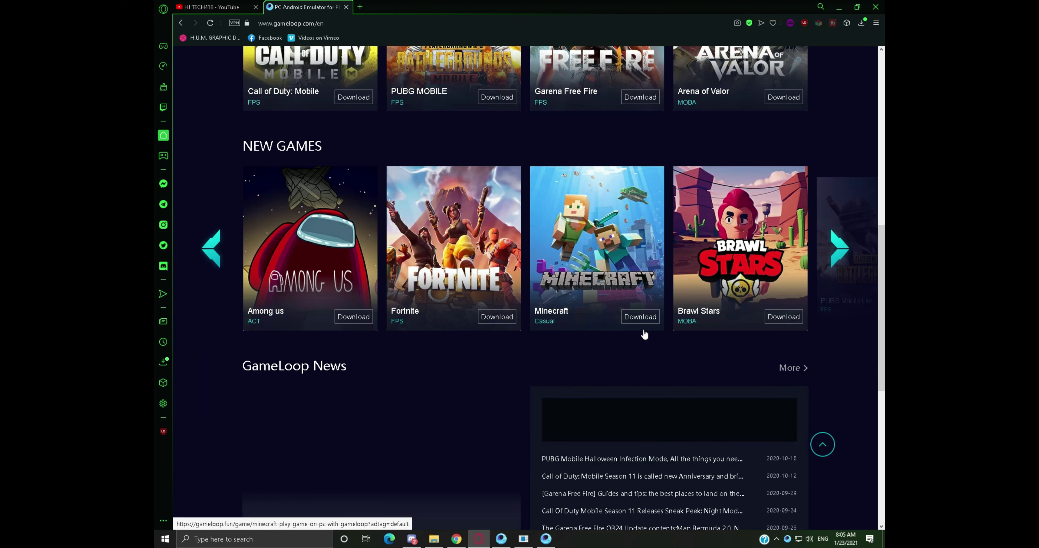
mouse_move(546, 539)
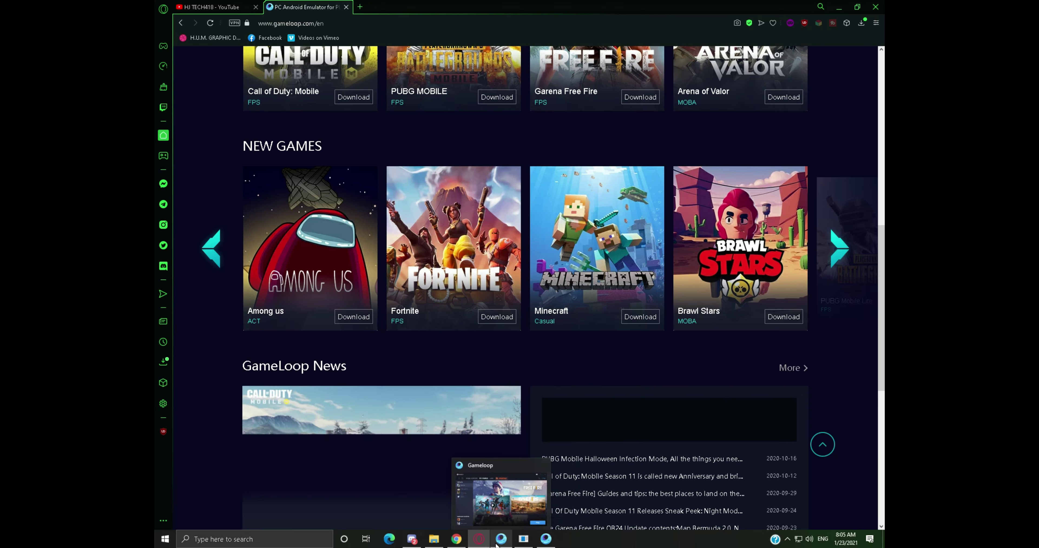
Switch to GameLoop and browse the Recommended, New Release, FPS, Arcade and Action games in its Game Center
left_click(501, 539)
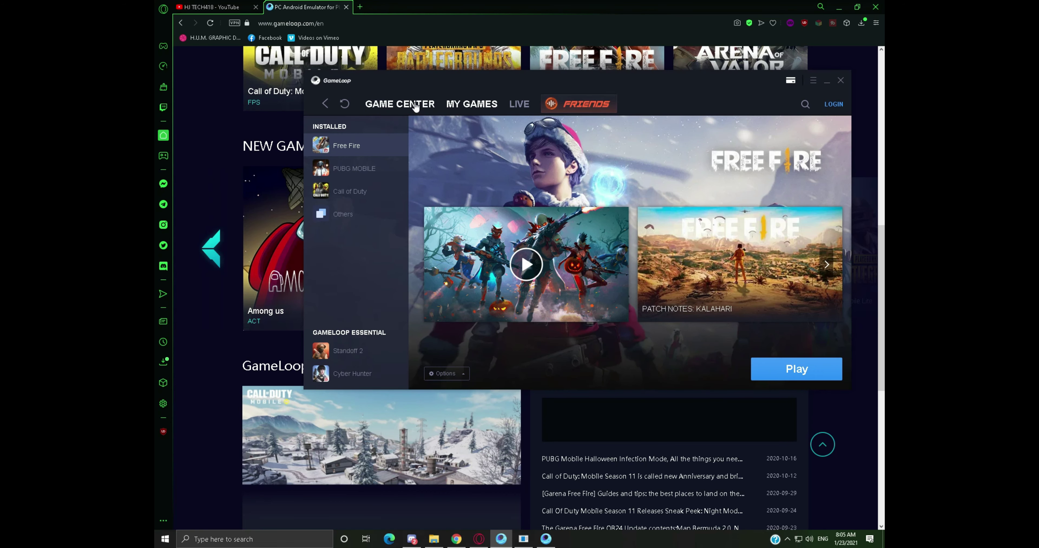
left_click(400, 104)
scroll(573, 249, "down", 3)
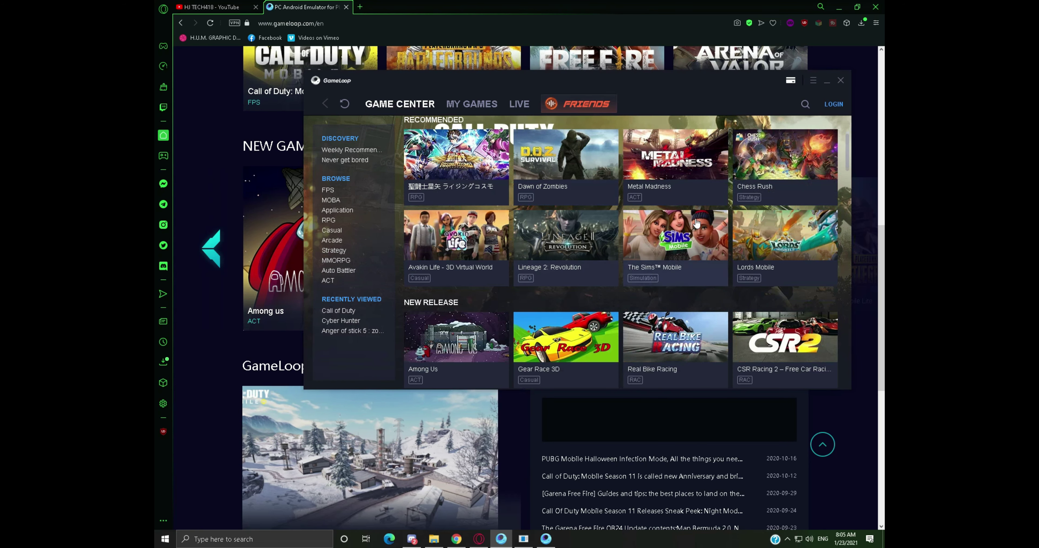
scroll(574, 279, "down", 3)
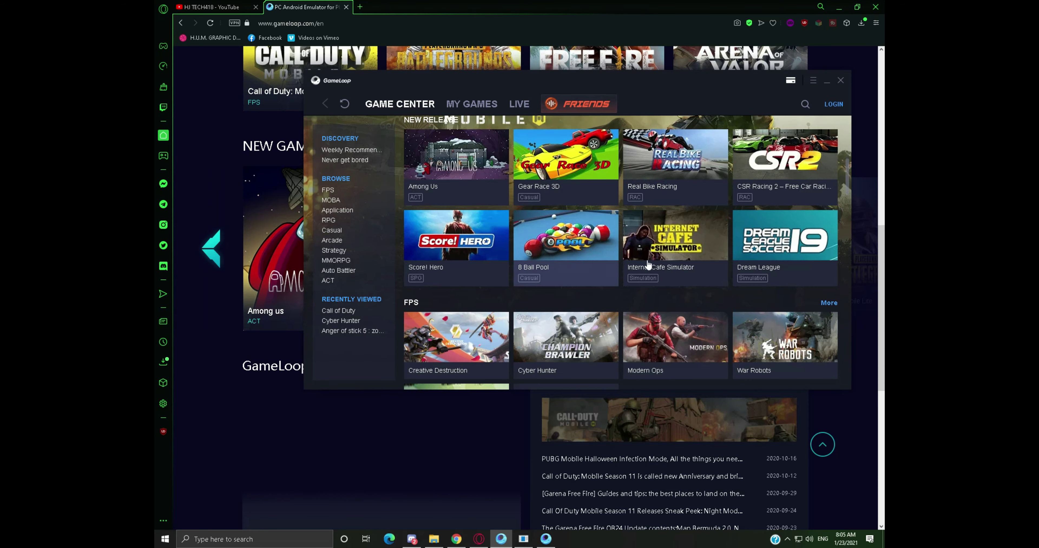
scroll(646, 258, "down", 3)
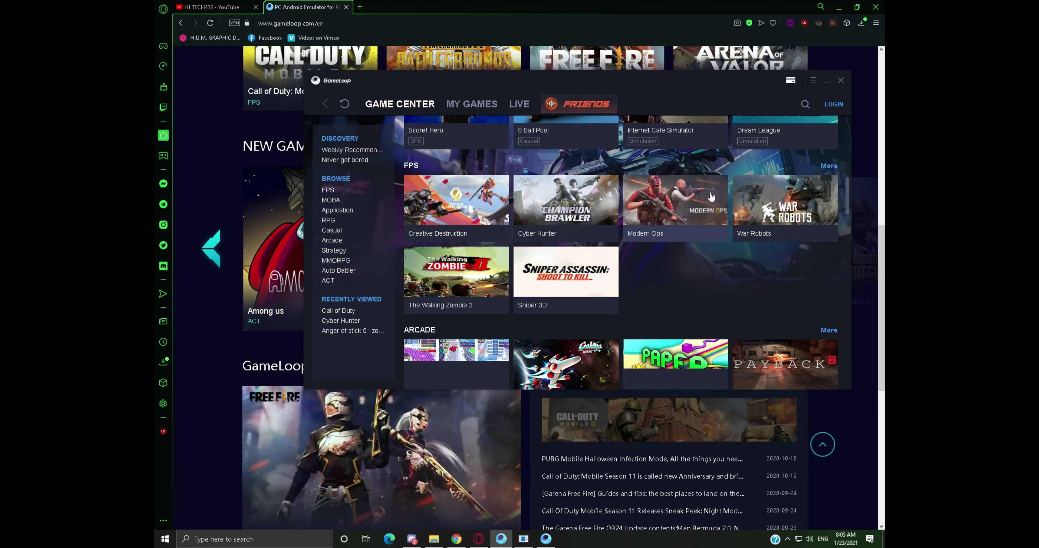
scroll(662, 189, "down", 3)
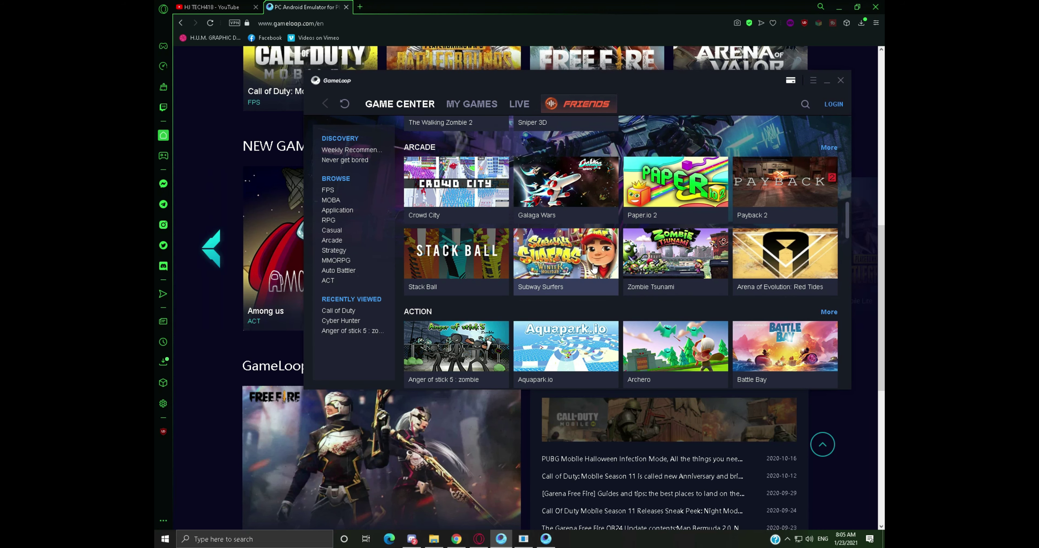
scroll(594, 267, "down", 3)
Start downloading Anger of stick 5 : zombie from its game page and review its summary and system requirements
left_click(461, 267)
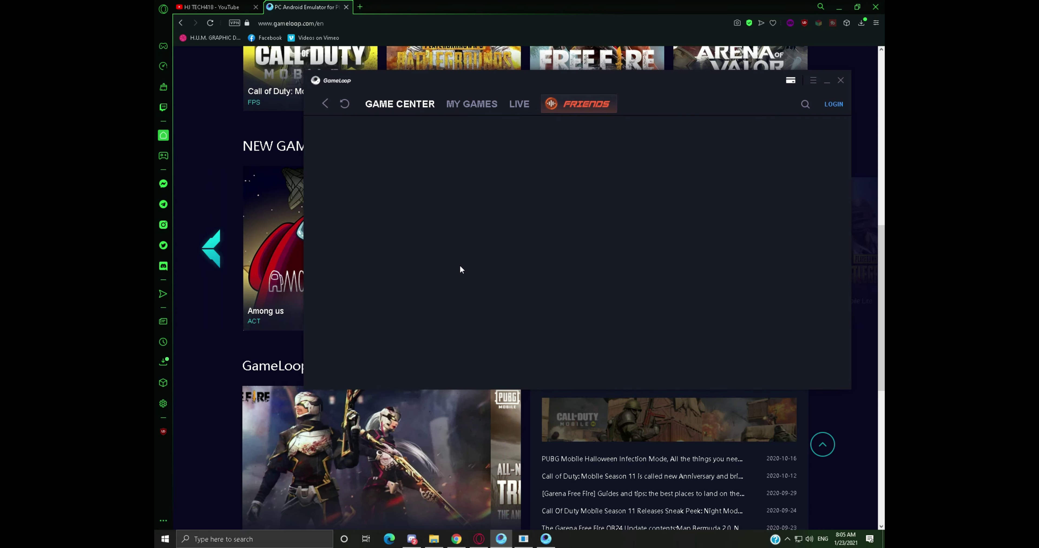
scroll(557, 255, "down", 5)
scroll(556, 254, "up", 5)
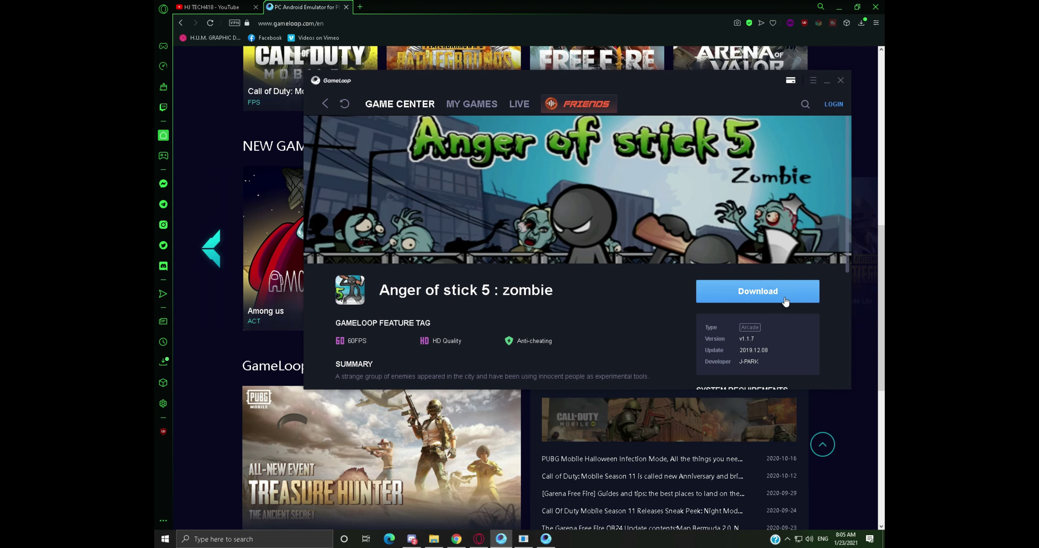
left_click(785, 302)
scroll(493, 300, "down", 3)
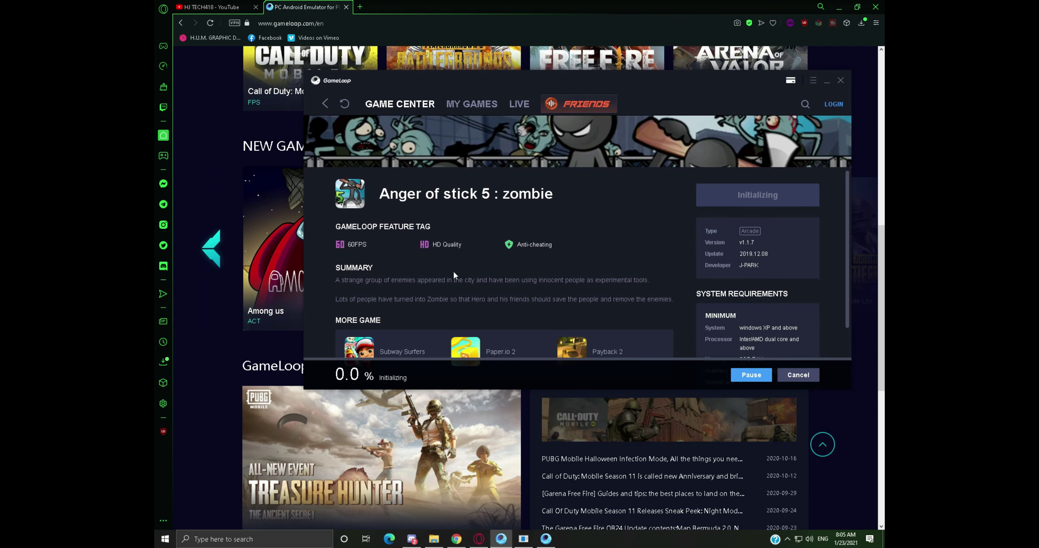
scroll(459, 250, "down", 3)
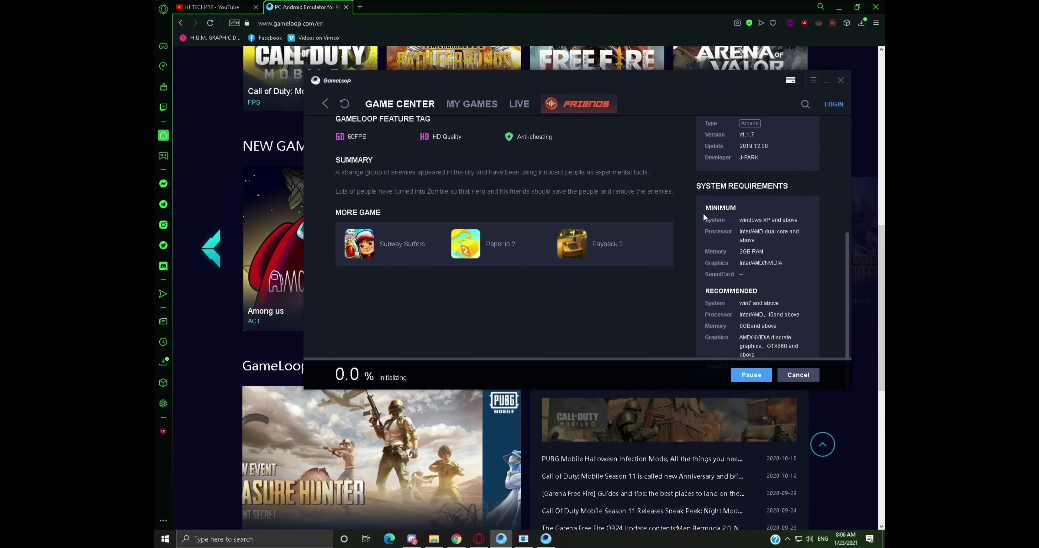
scroll(800, 263, "up", 6)
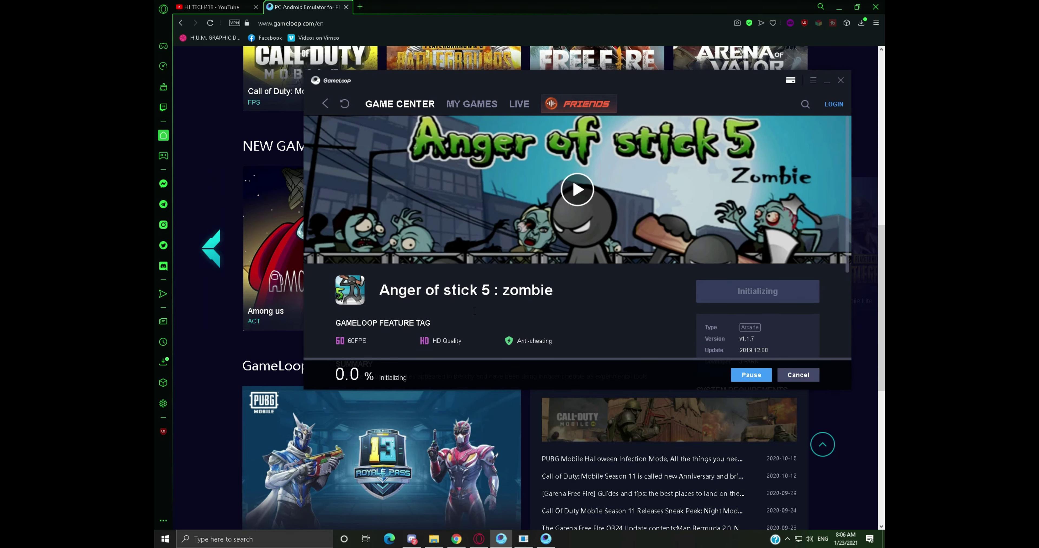
Pause and cancel the Anger of stick 5 : zombie download, and return to the Game Center overview
left_click(750, 376)
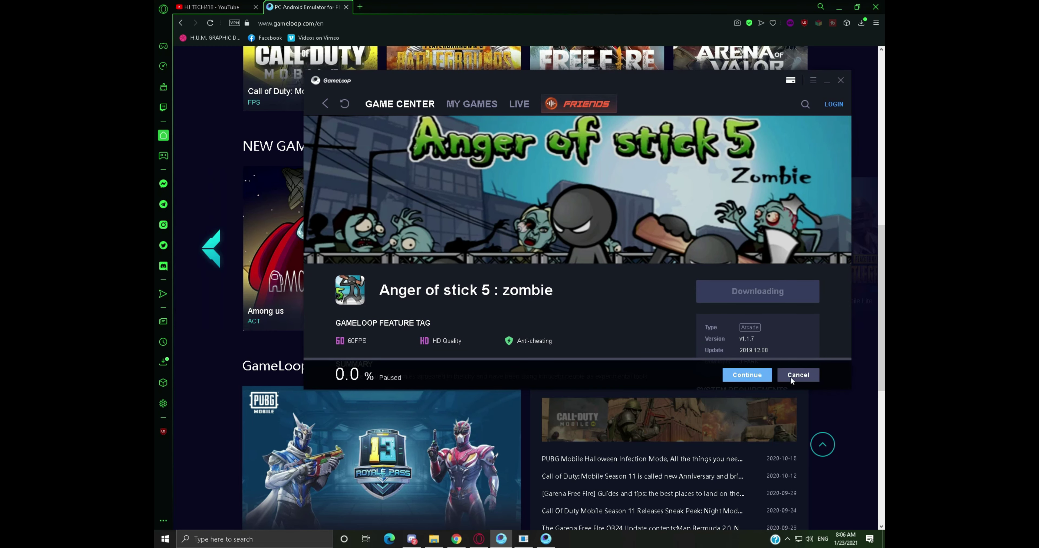
left_click(798, 375)
left_click(605, 262)
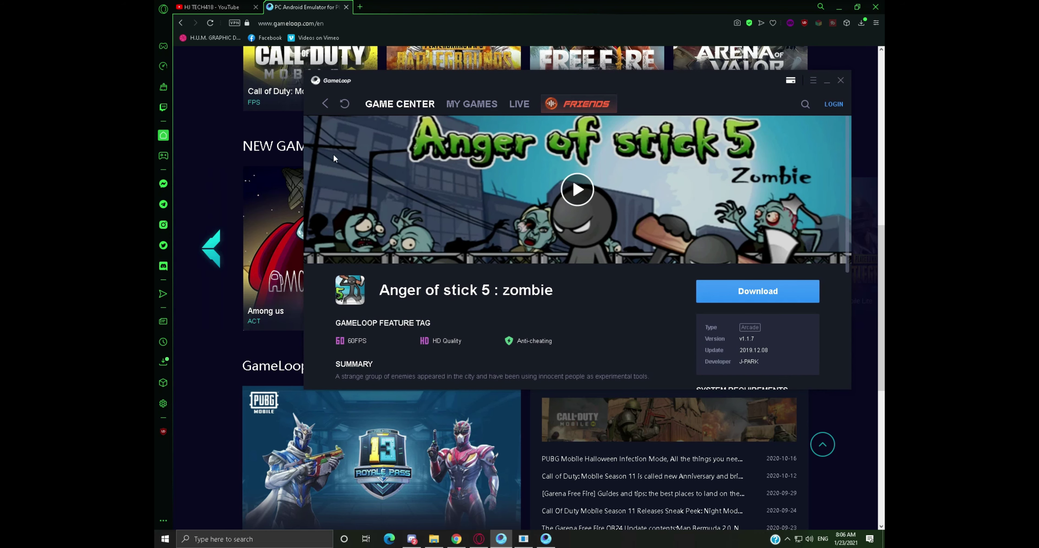
left_click(325, 104)
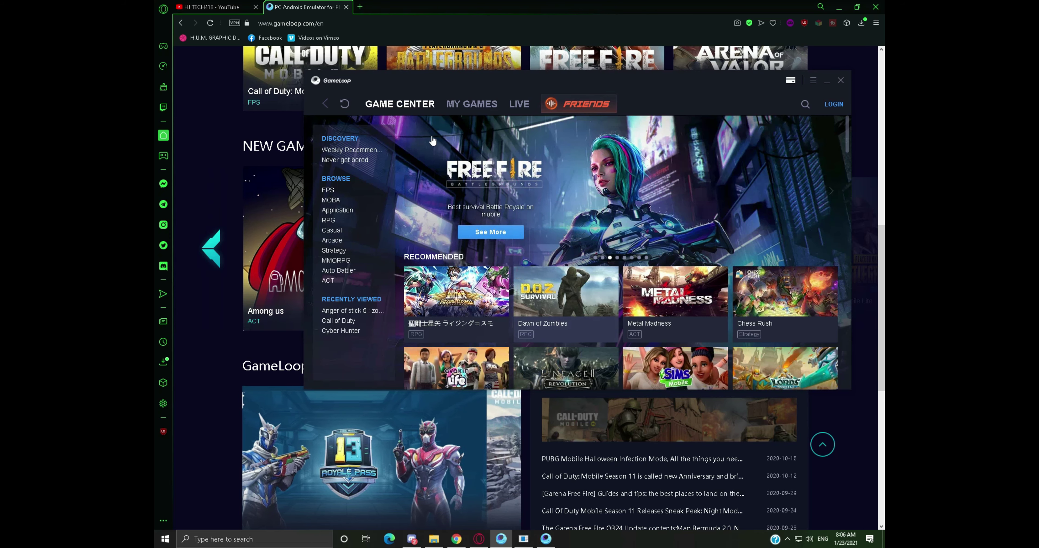
Show the PUBG MOBILE and Free Fire pages in My Games, and minimize GameLoop and the browser
left_click(468, 103)
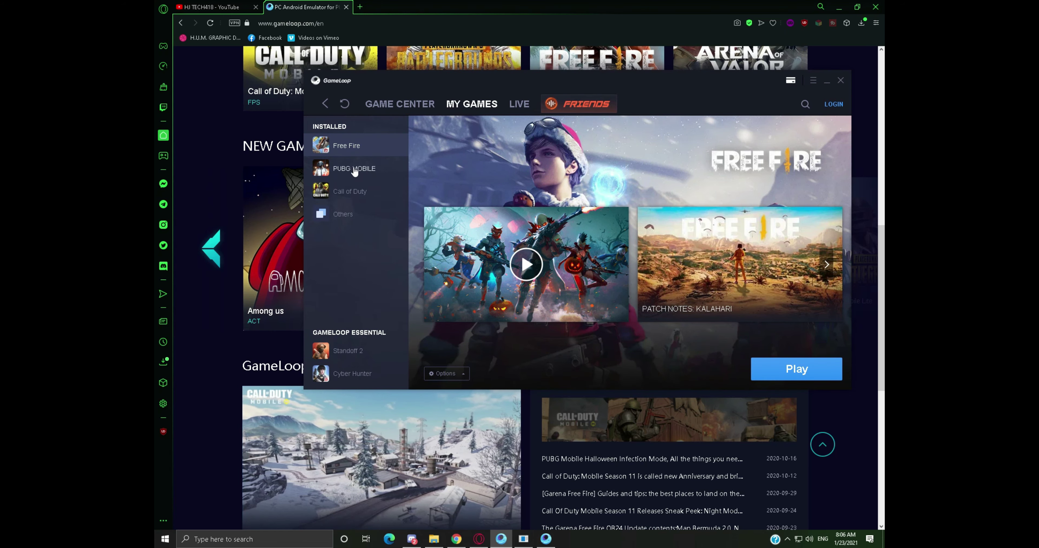
left_click(377, 169)
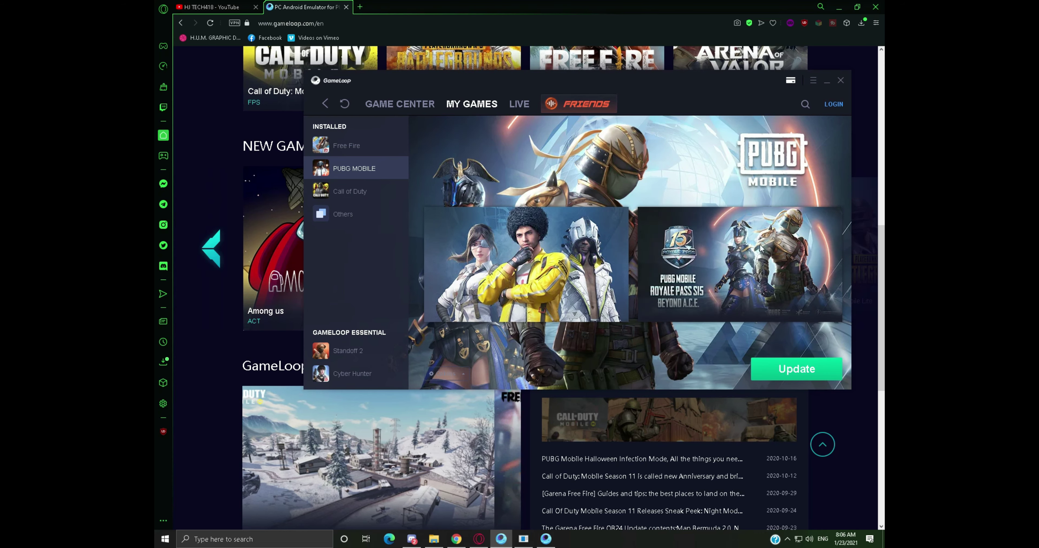
left_click(347, 146)
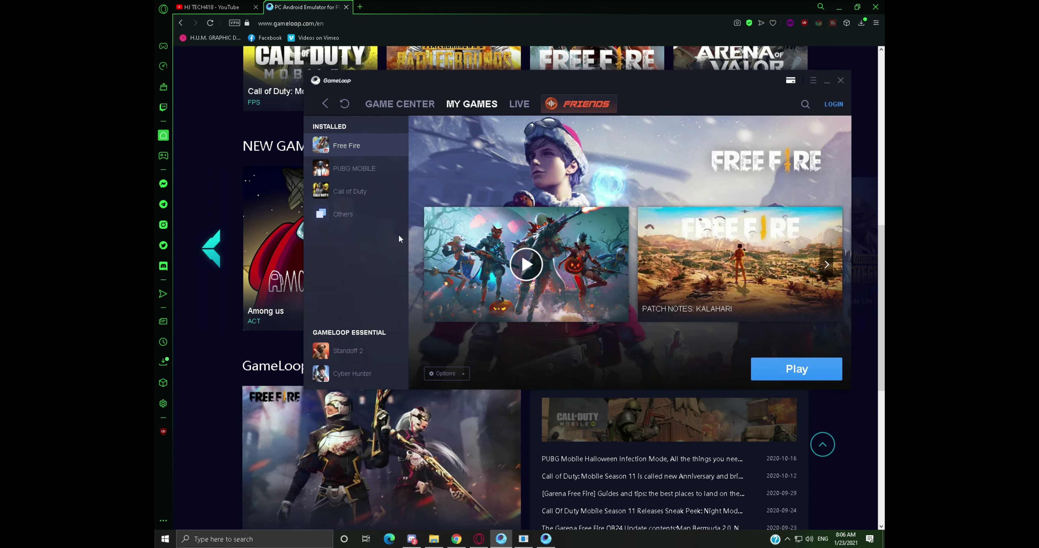
left_click(365, 173)
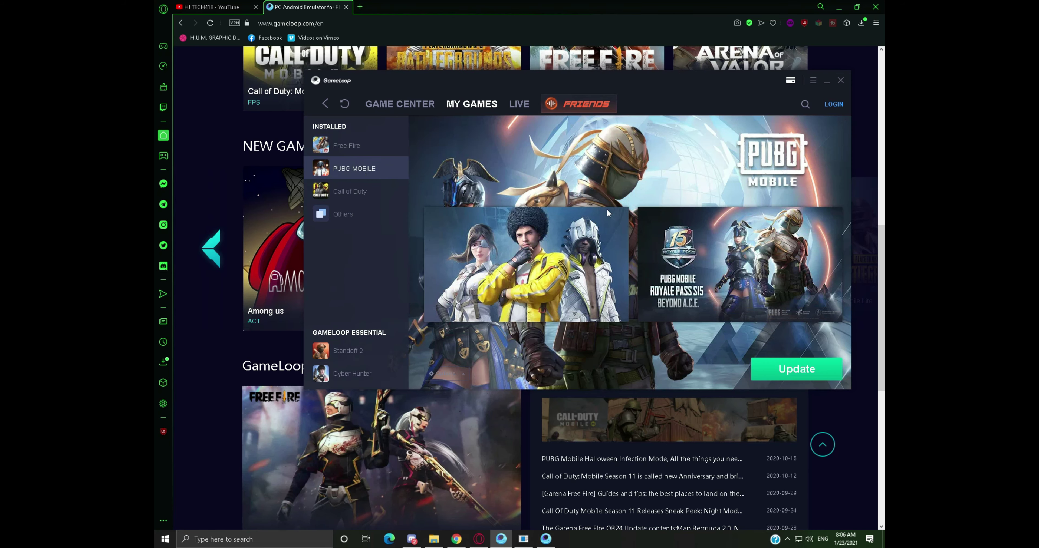
left_click(827, 81)
left_click(839, 6)
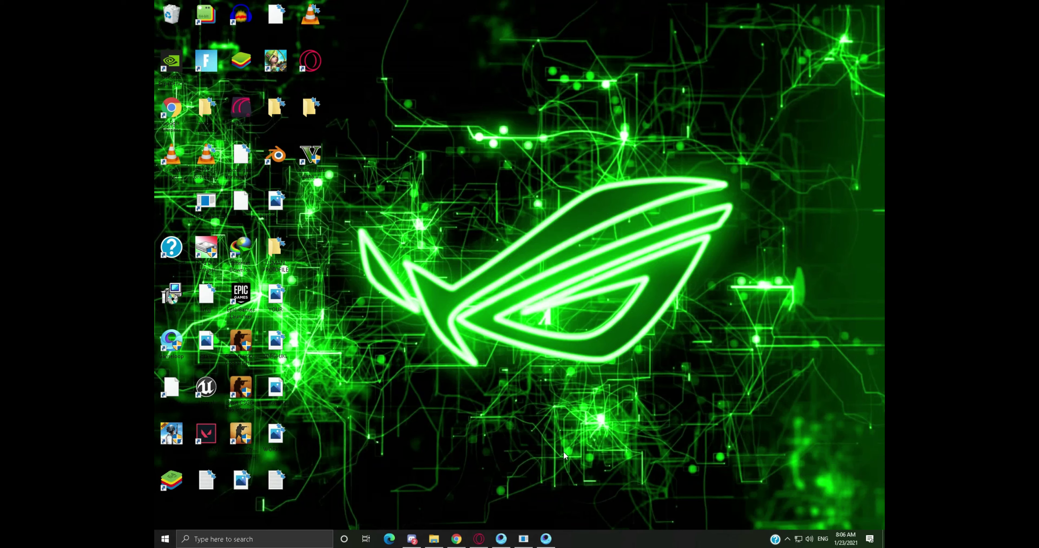
Show and hide the running Free Fire game, view Call of Duty in GameLoop's My Games, and minimize GameLoop
left_click(546, 539)
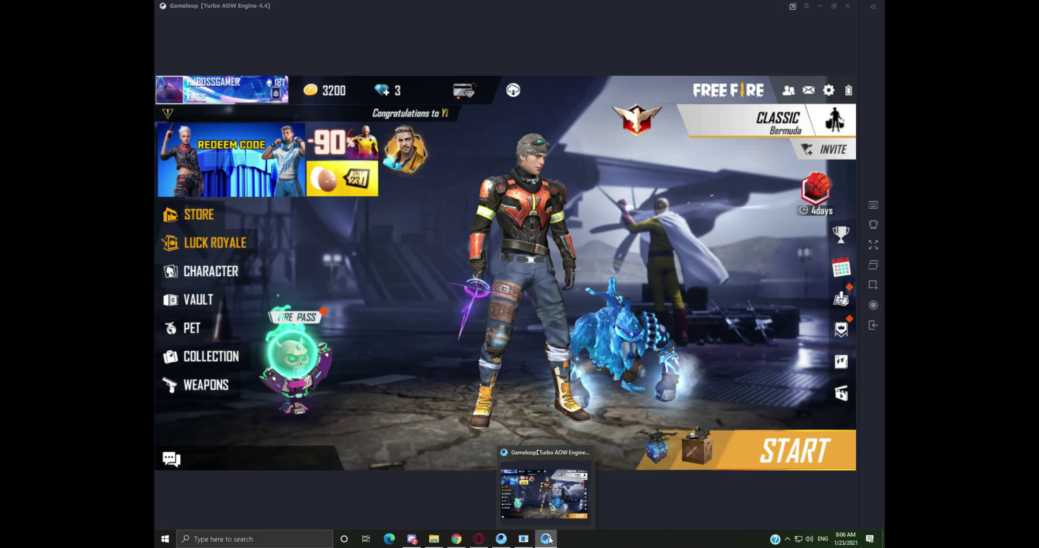
left_click(546, 539)
left_click(500, 539)
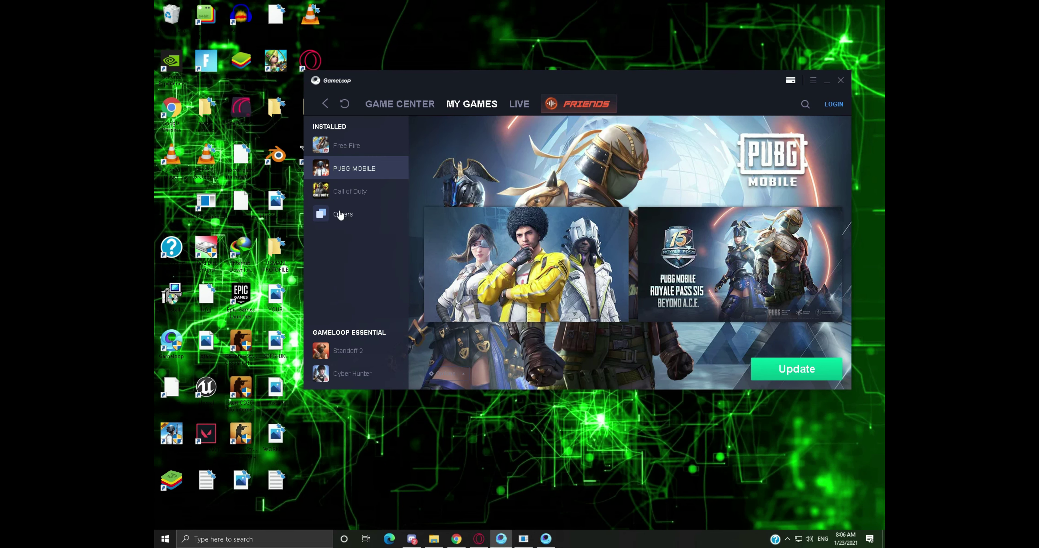
left_click(346, 192)
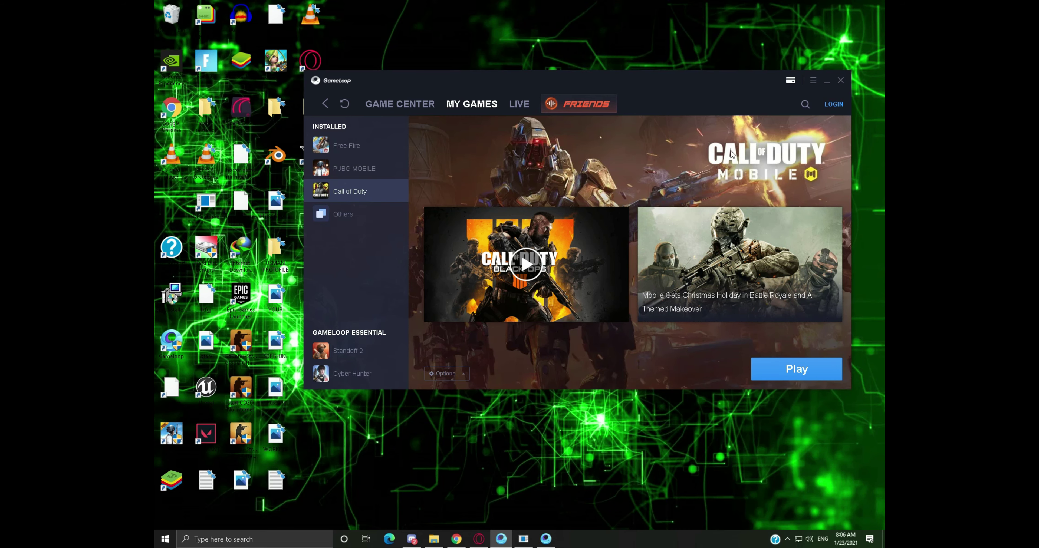
left_click(827, 84)
Bring up the Free Fire lobby, select the character, and minimize the game window
right_click(476, 164)
left_click(503, 193)
left_click(546, 538)
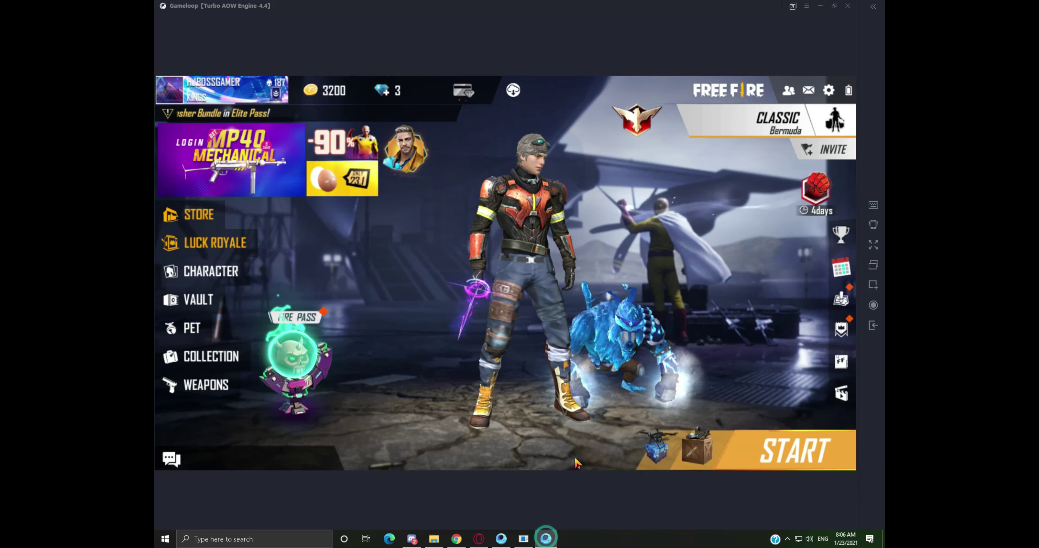
left_click(536, 278)
left_click(536, 278)
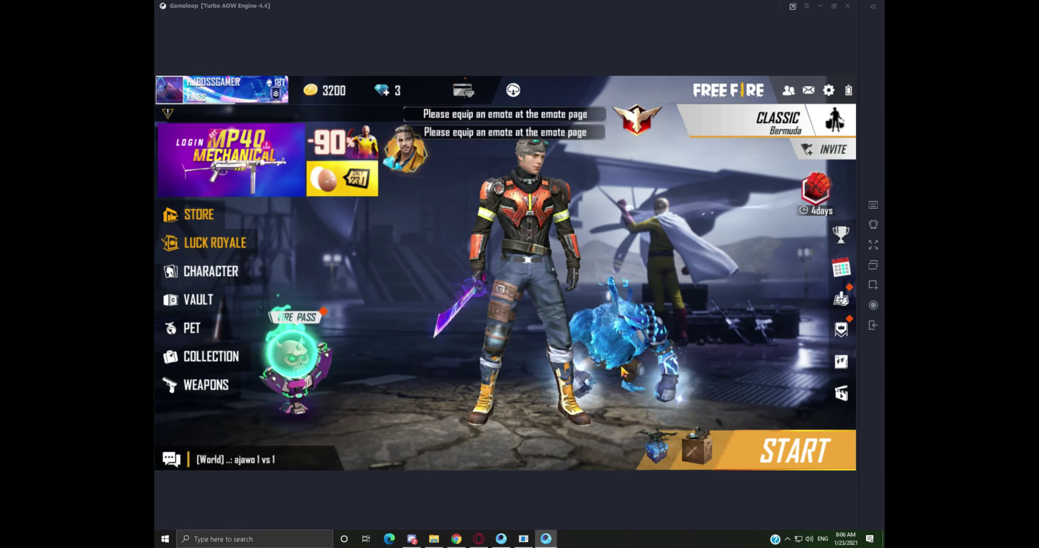
left_click(821, 6)
Switch to Opera, view the hot games on the GameLoop website and show the HJ TECH418 YouTube channel's videos
left_click(479, 539)
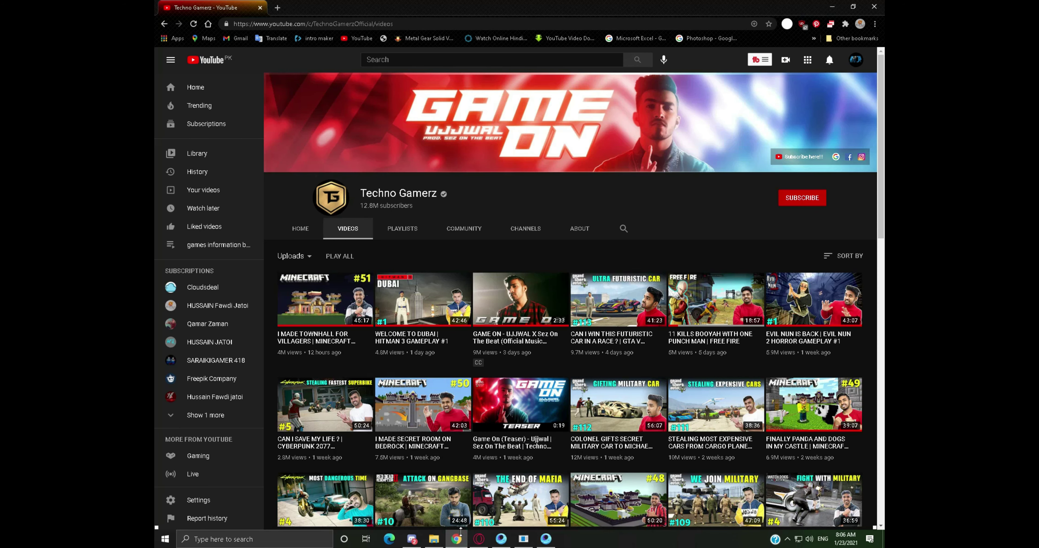
left_click(479, 539)
scroll(542, 356, "up", 10)
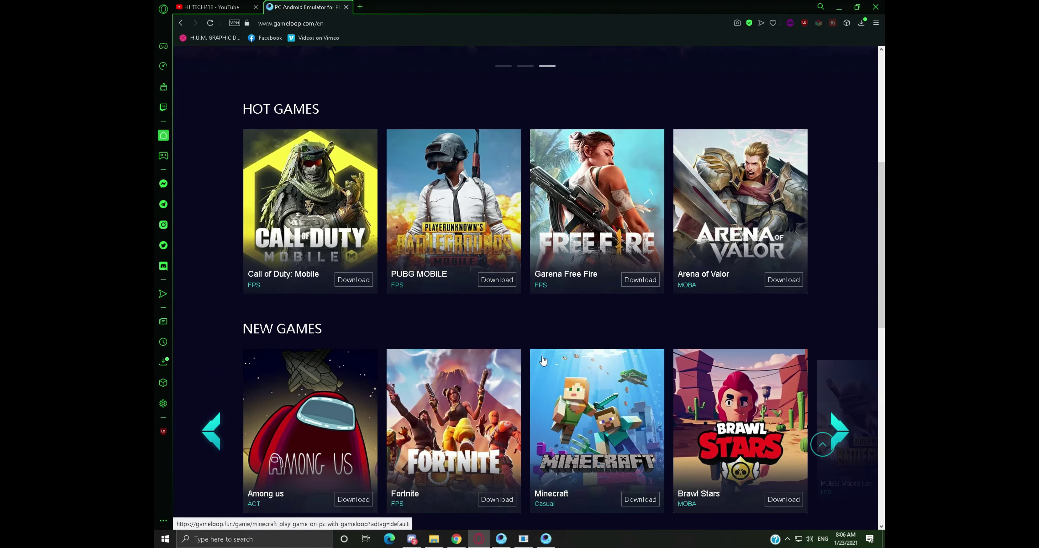
left_click(225, 6)
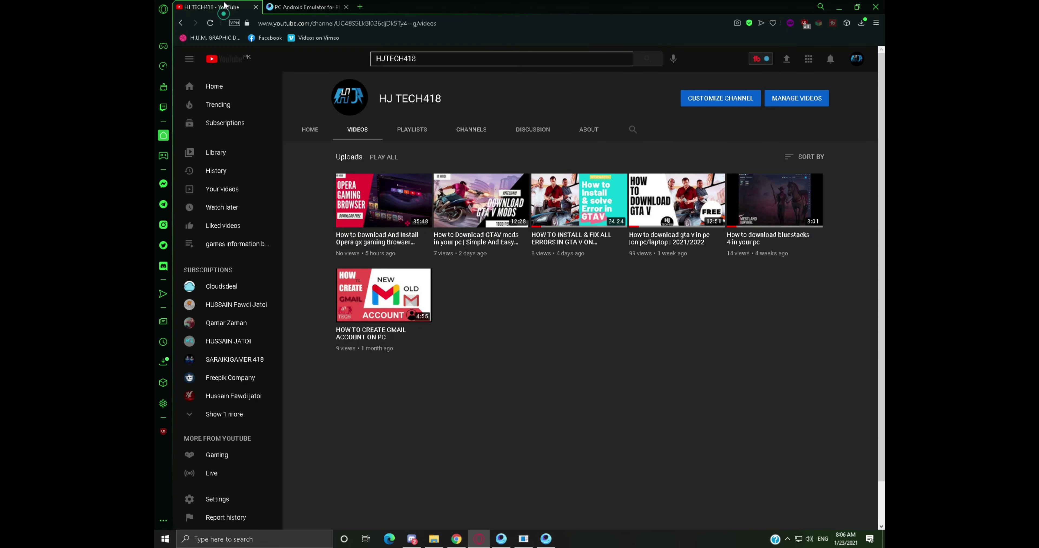